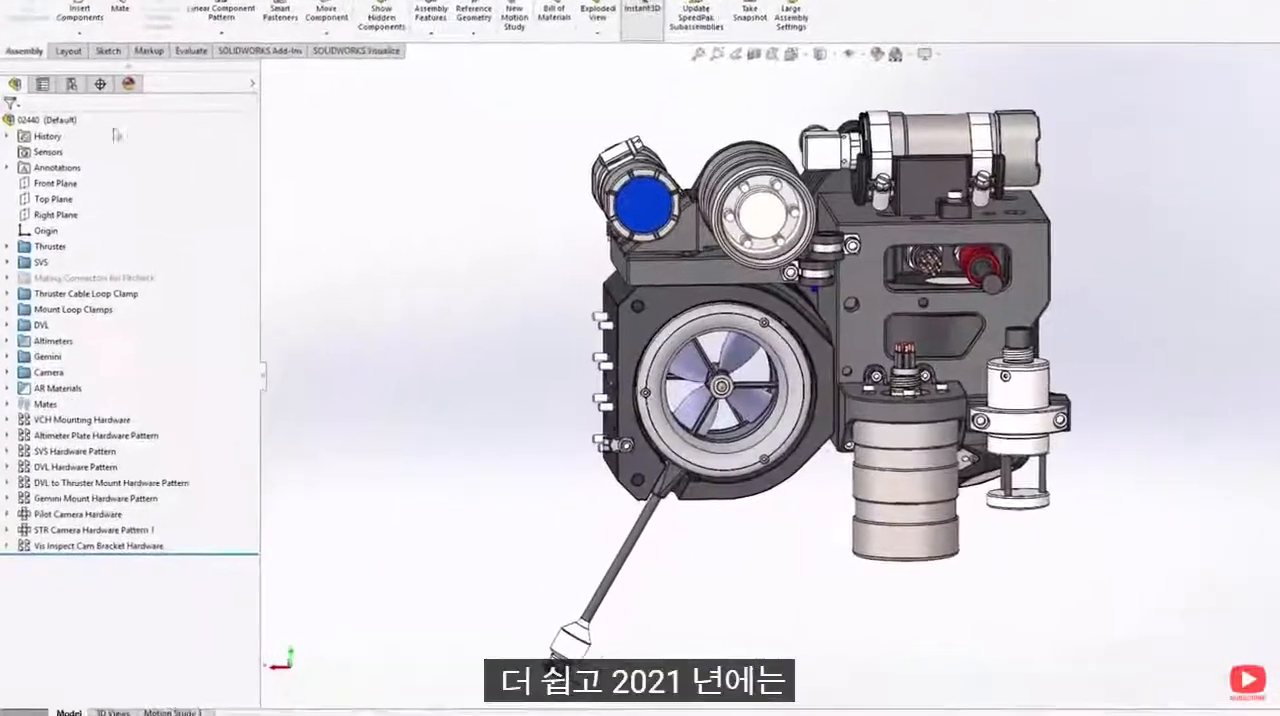
- Activate the assembly's Wet-Cable_Suppressed configuration, followed by its Brackets and Housing configuration
click(68, 106)
click(96, 258)
double_click(113, 220)
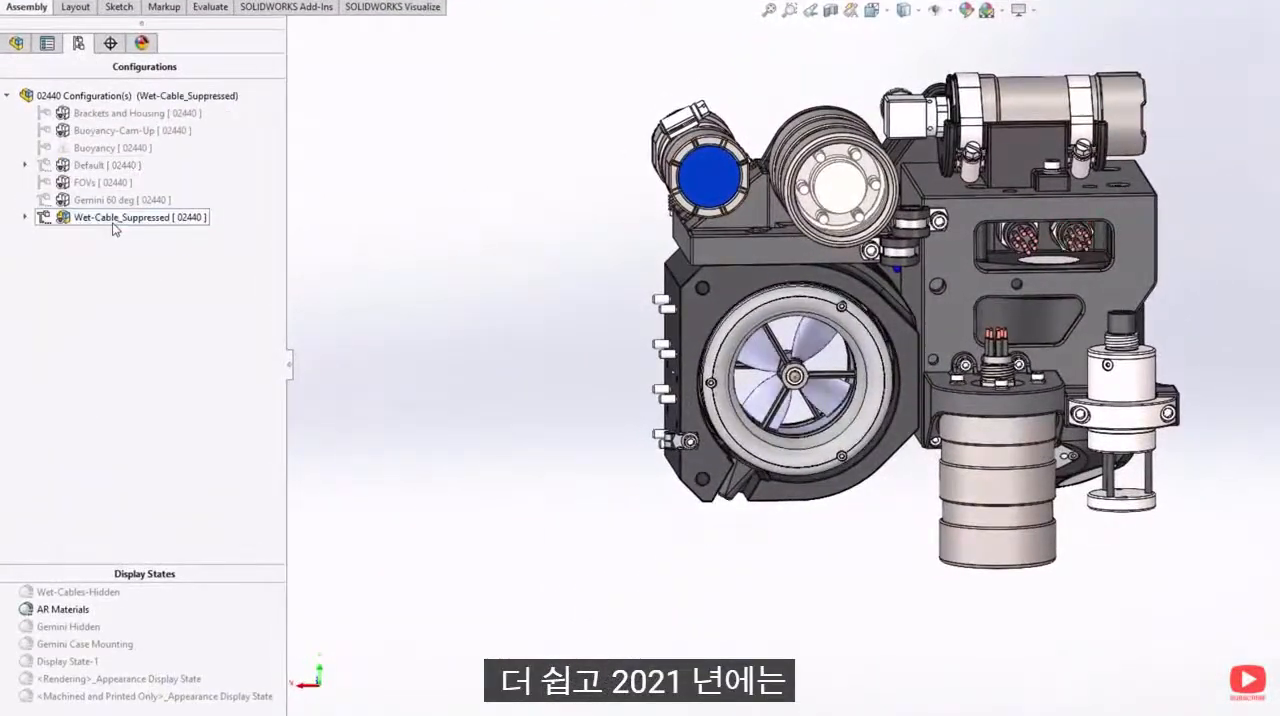
double_click(101, 115)
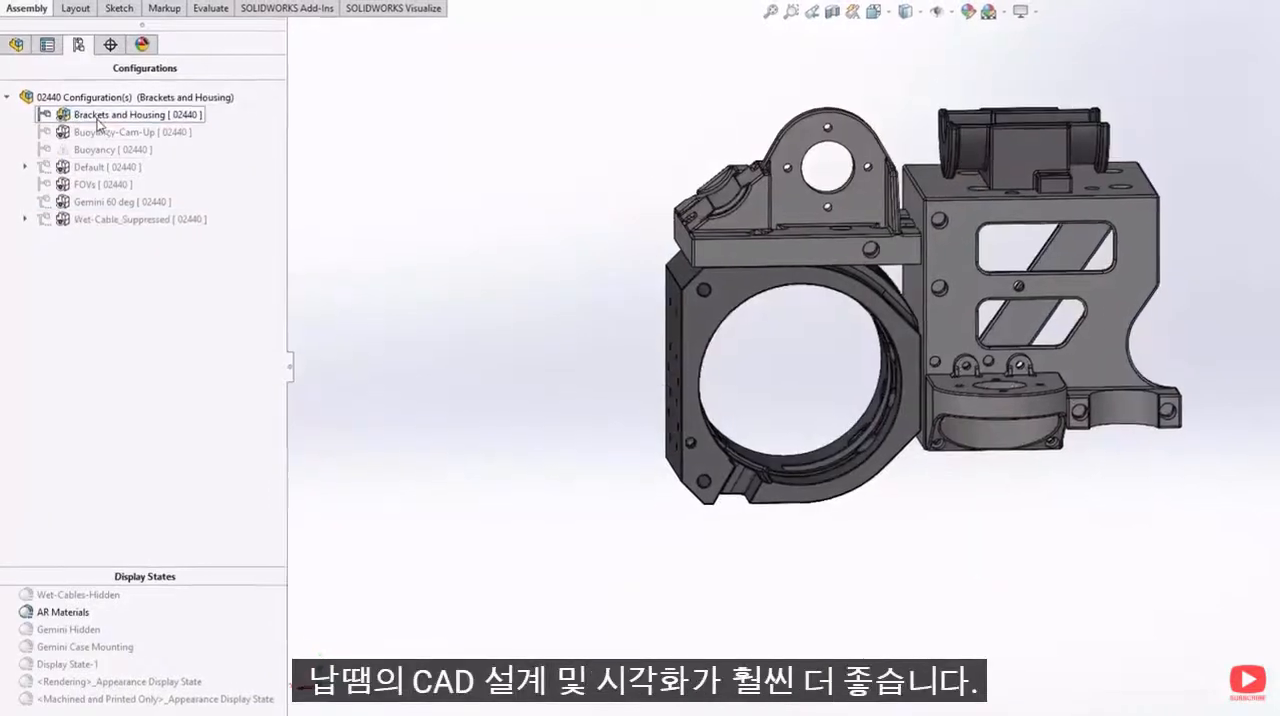
- Bring the assembly into SOLIDWORKS Visualize and switch the model to the Wet-Cable_Suppressed configuration
click(392, 6)
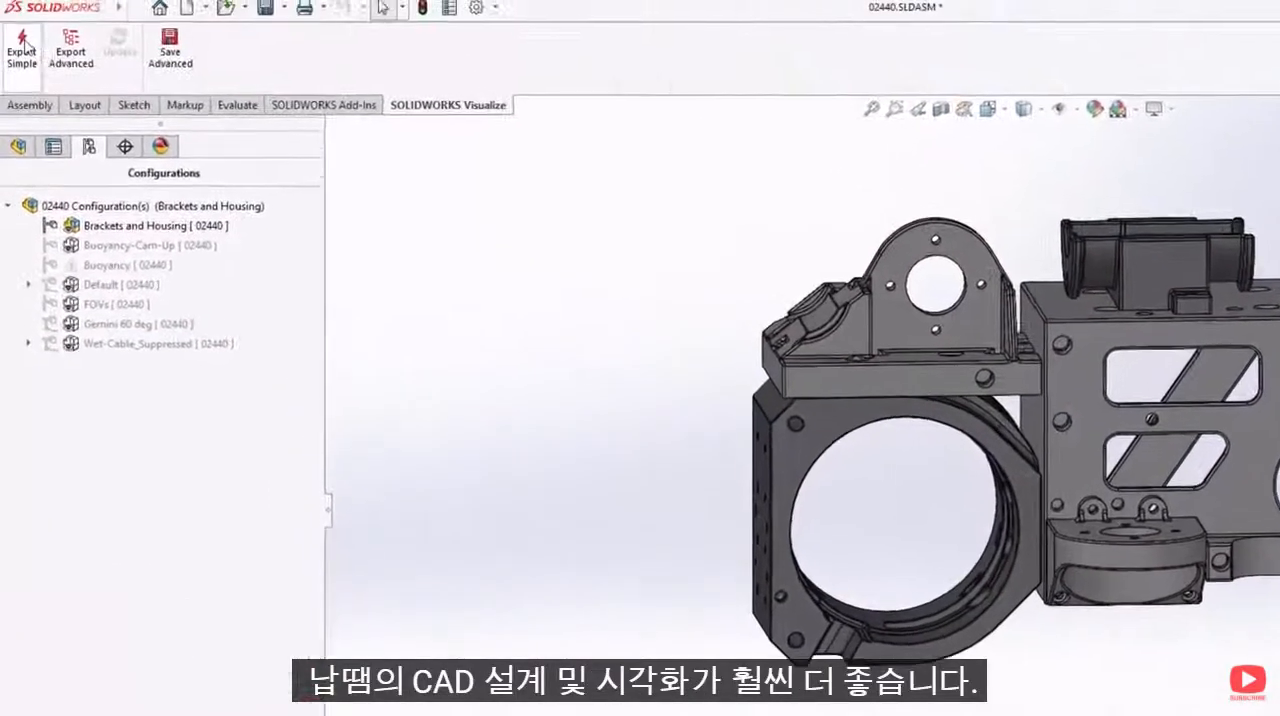
click(22, 50)
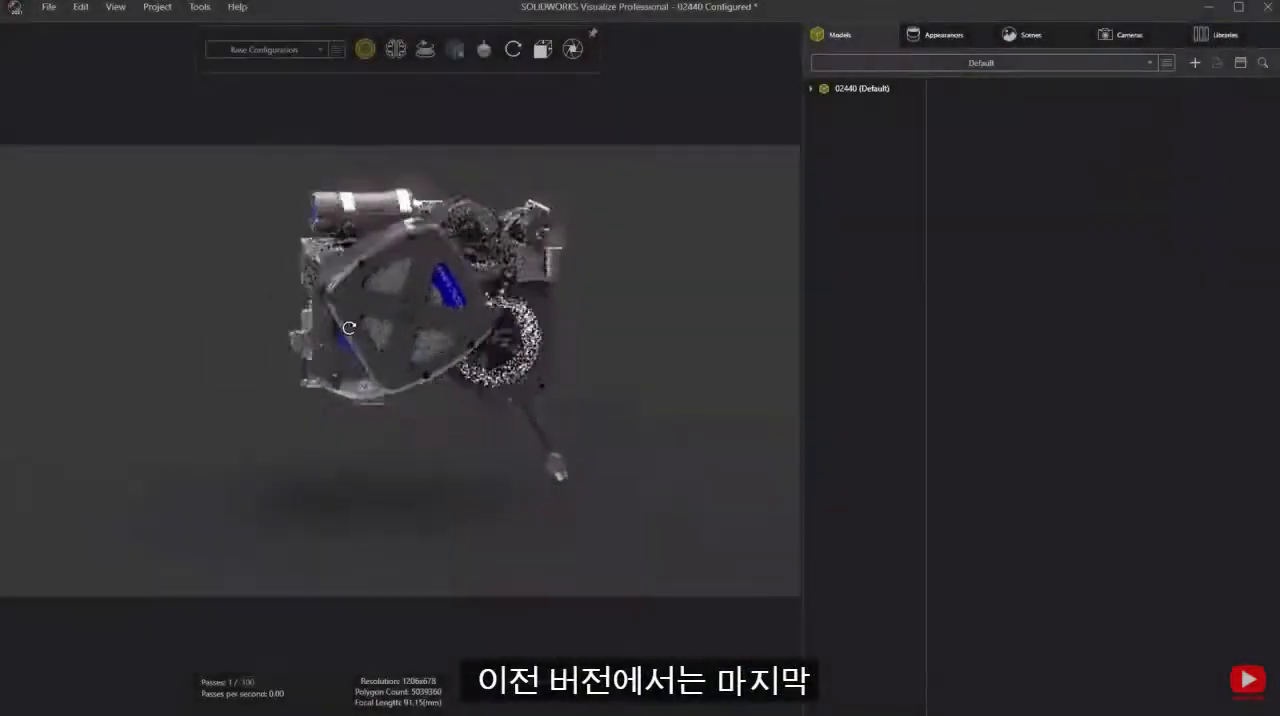
drag(602, 331, 803, 326)
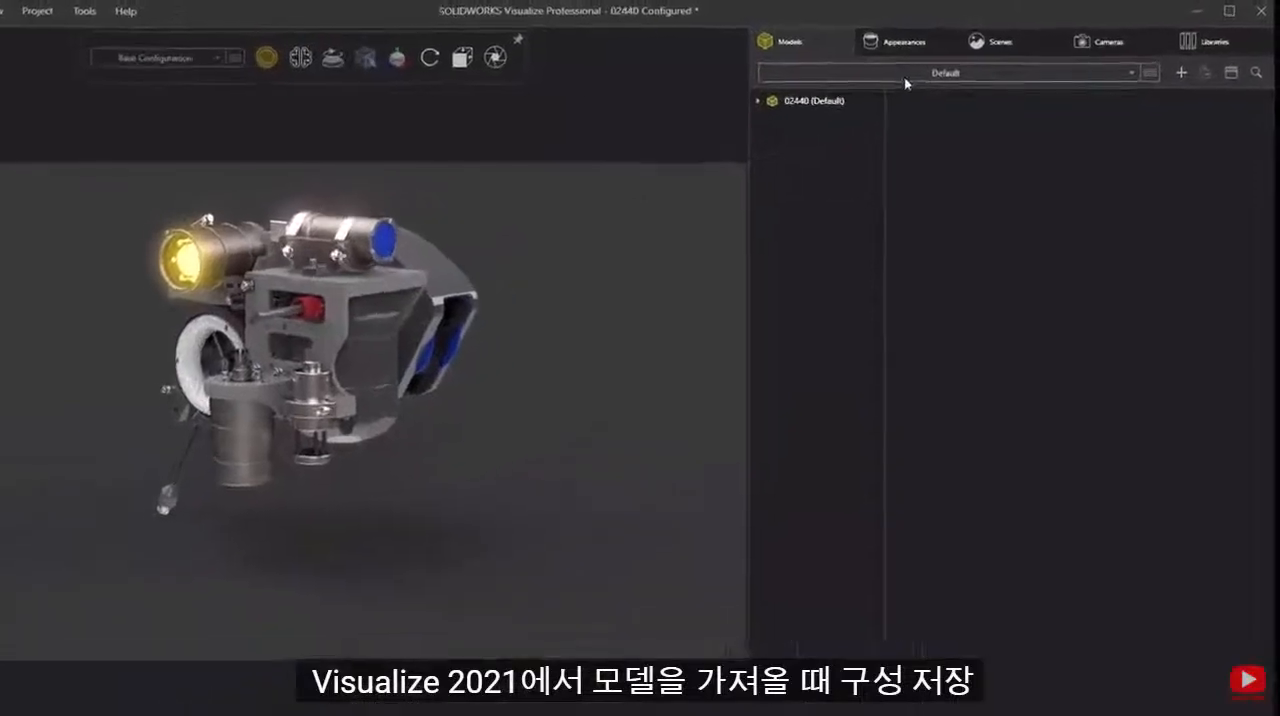
click(946, 62)
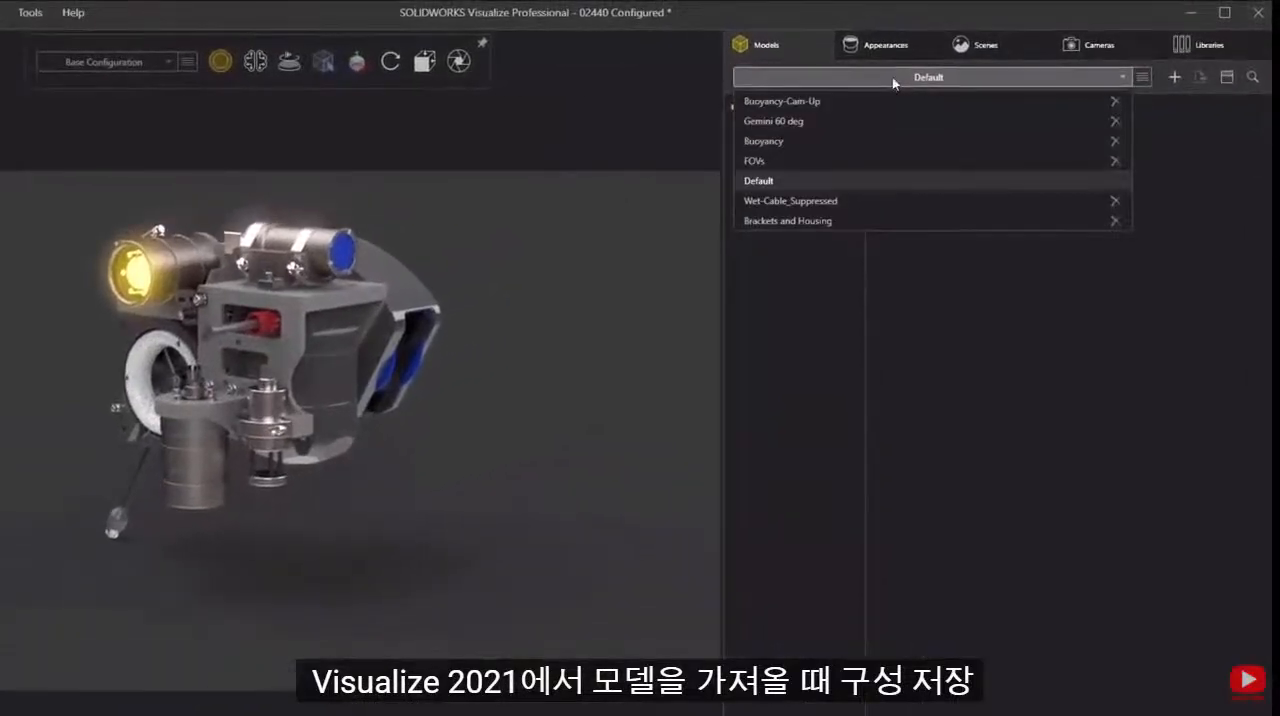
click(839, 201)
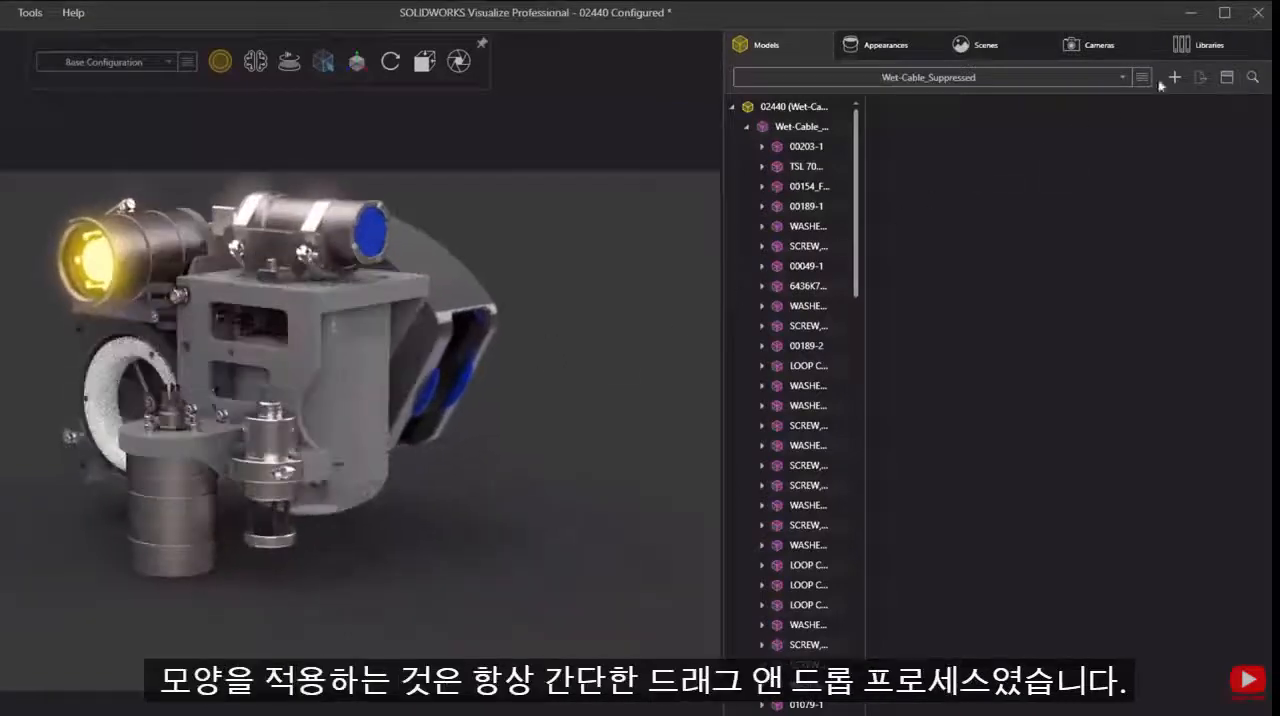
- Apply the SR - Black Powder Coat appearance from the local Square Robot library to the rounded part behind the grey bracket
click(1198, 46)
double_click(1049, 384)
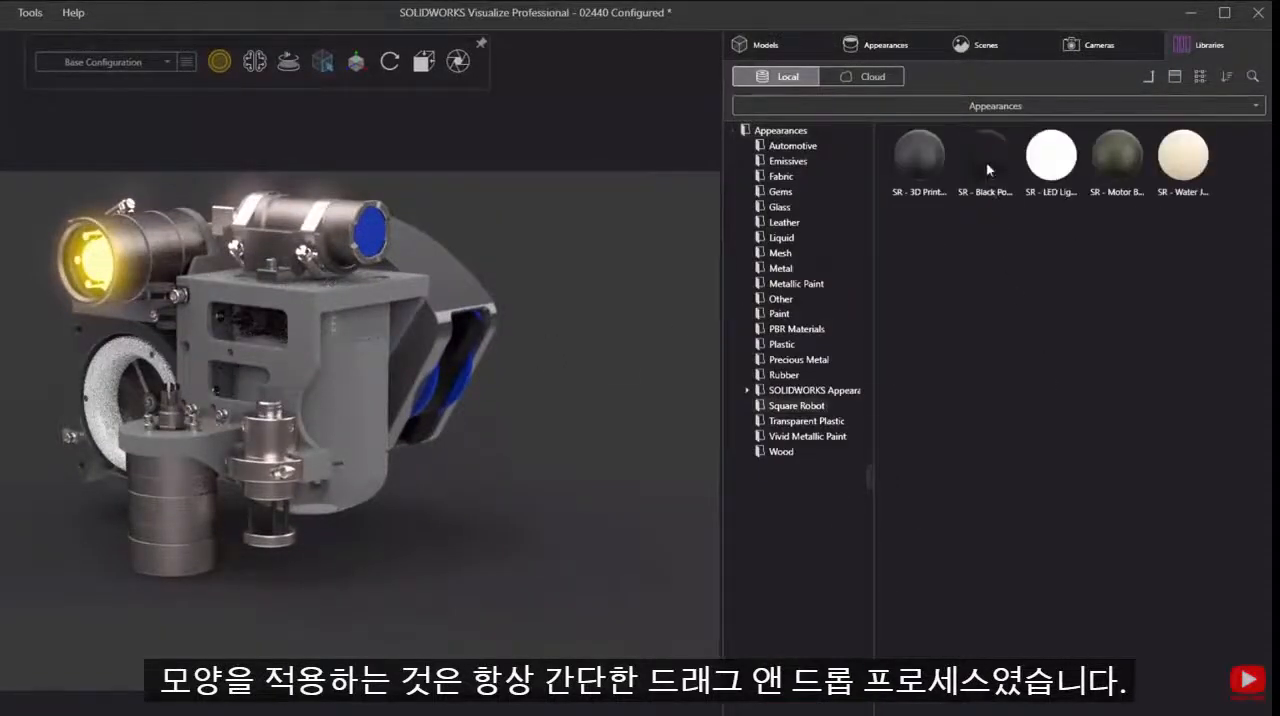
drag(987, 170, 350, 367)
- Copy the black powder coat appearance from the rounded part behind the grey bracket
click(350, 367)
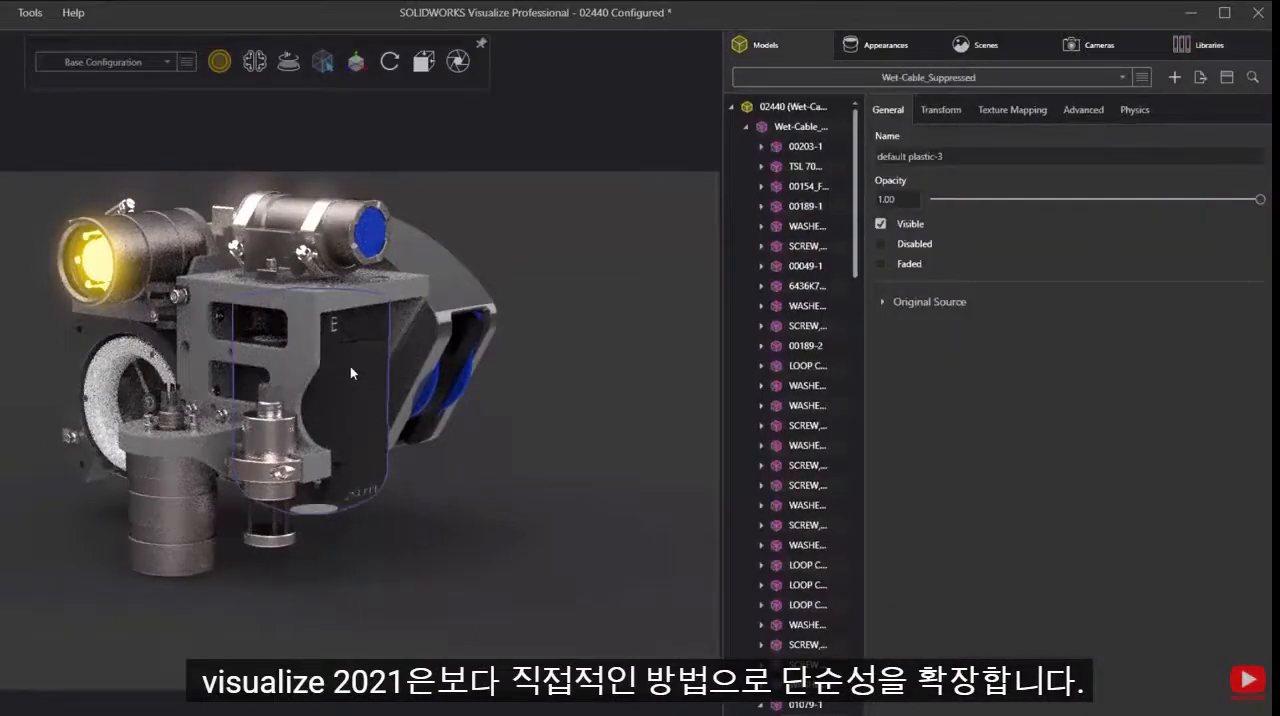
right_click(350, 367)
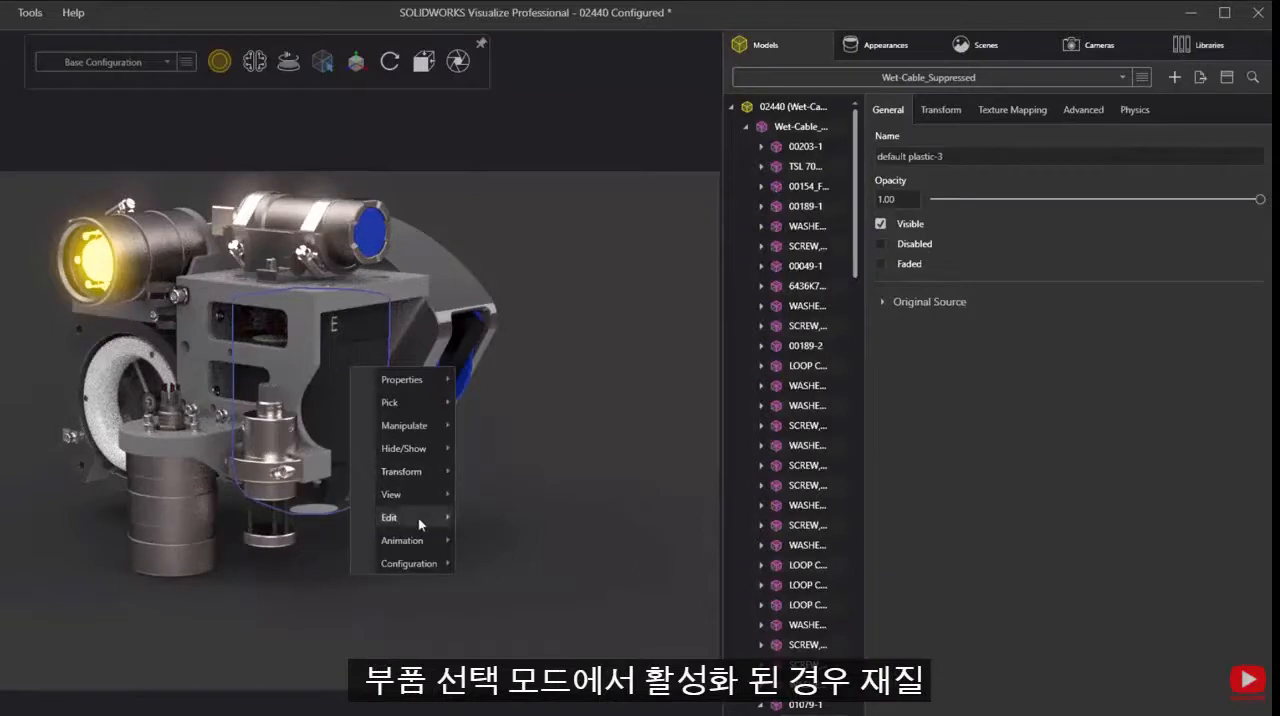
mouse_move(420, 521)
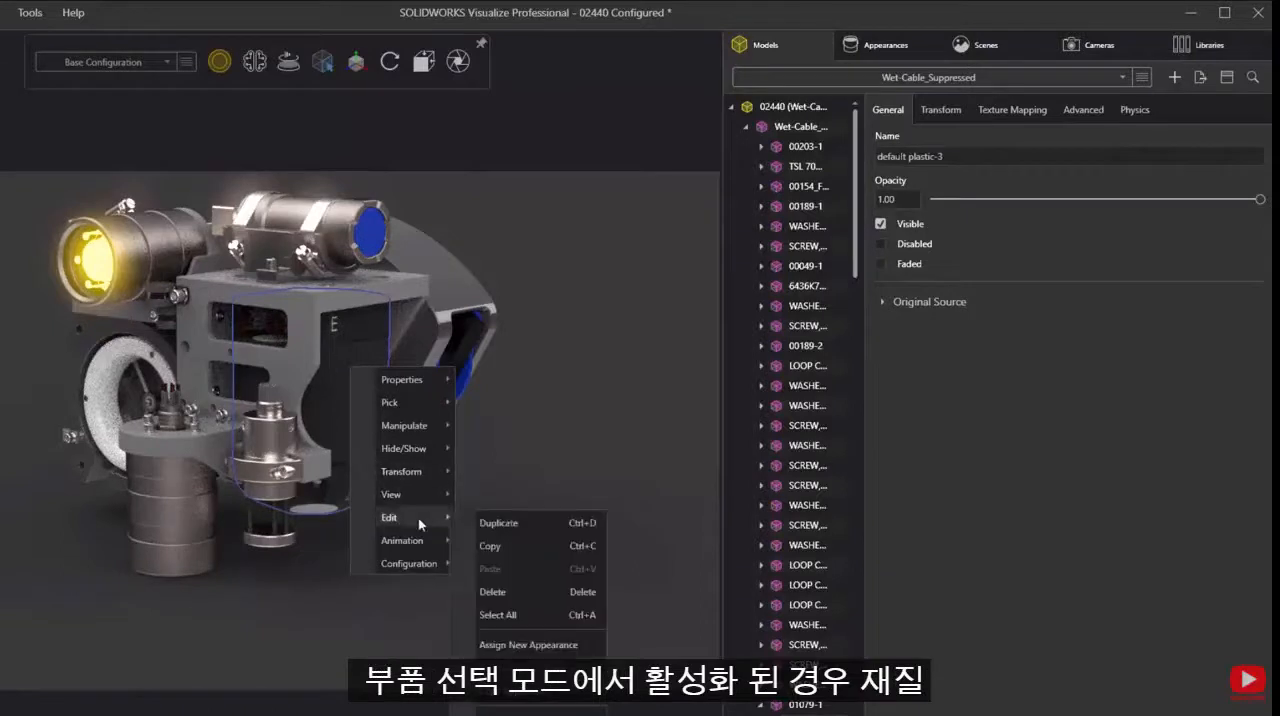
click(586, 700)
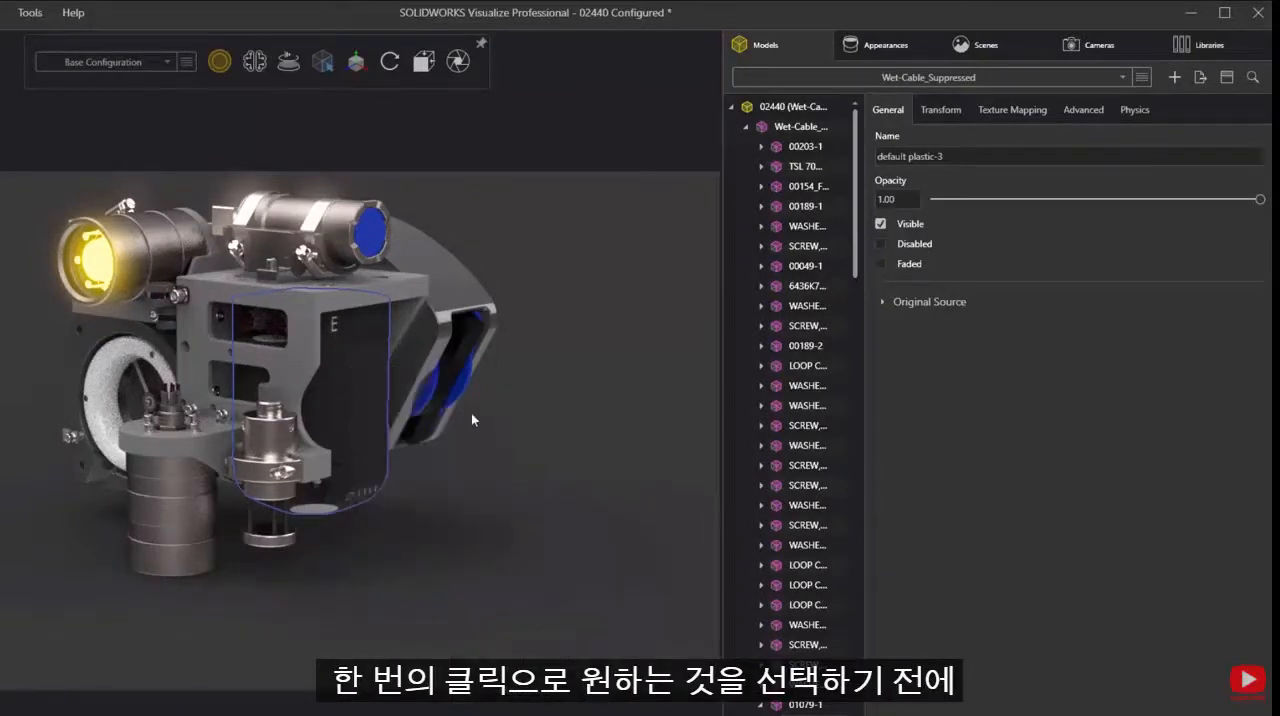
- Assign the copied SR - Black Powder Coat to everything using the default plastic appearance of the curved grey part, and clear the selection
double_click(438, 292)
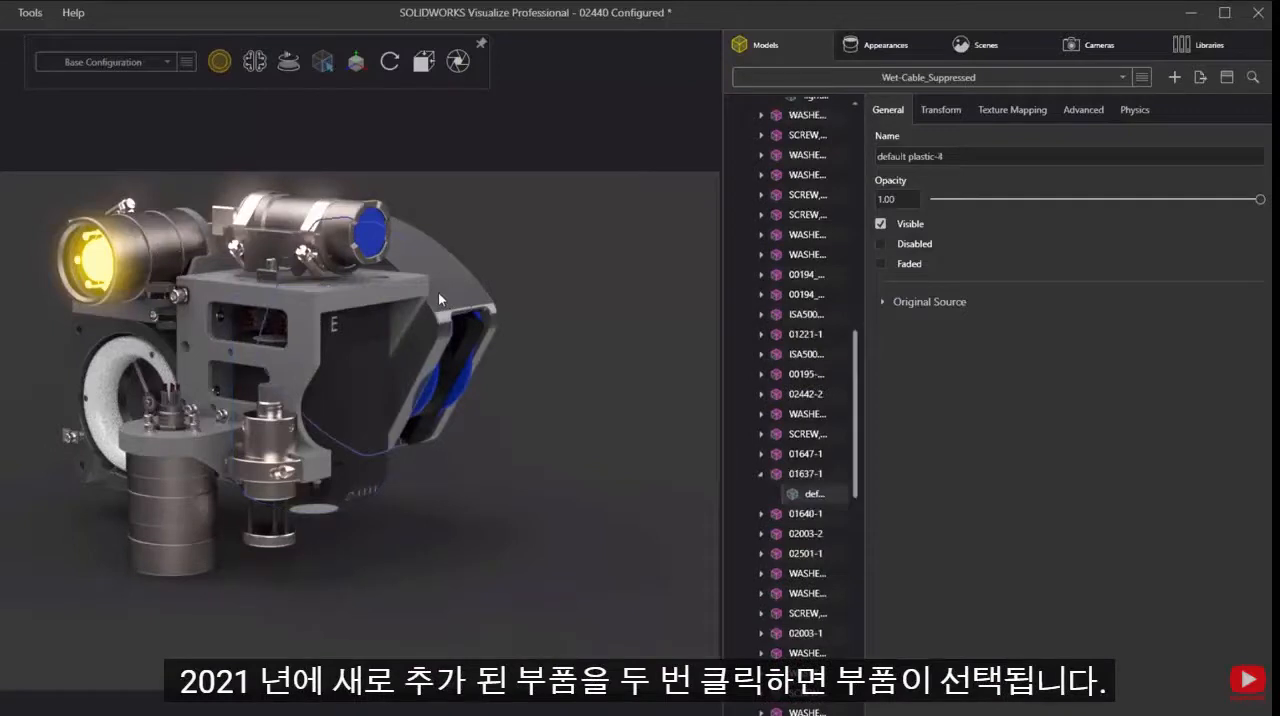
click(438, 292)
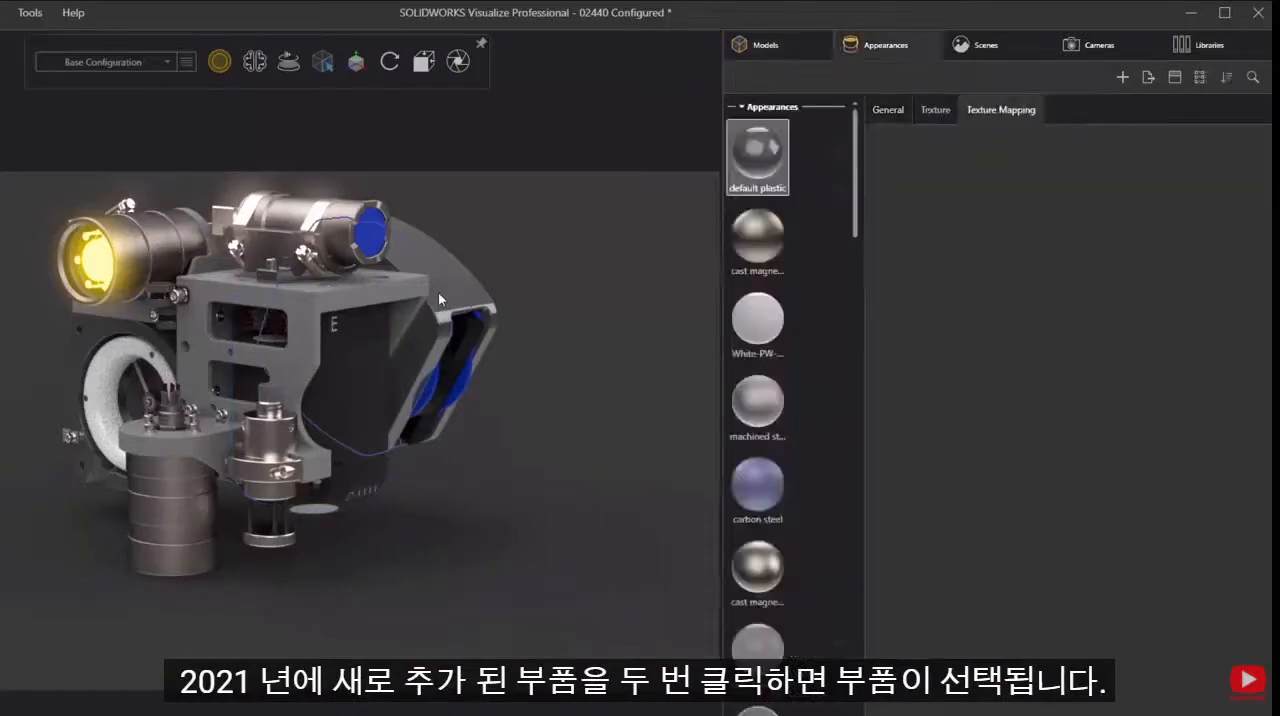
right_click(773, 157)
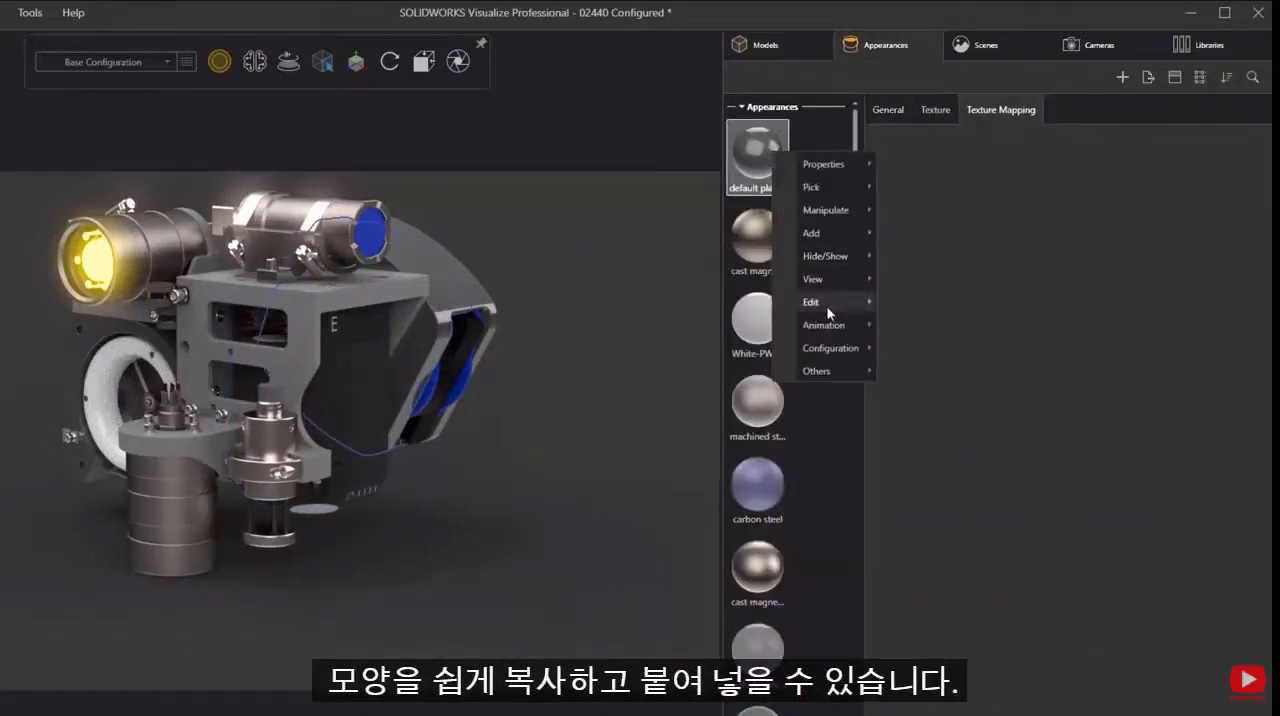
mouse_move(827, 305)
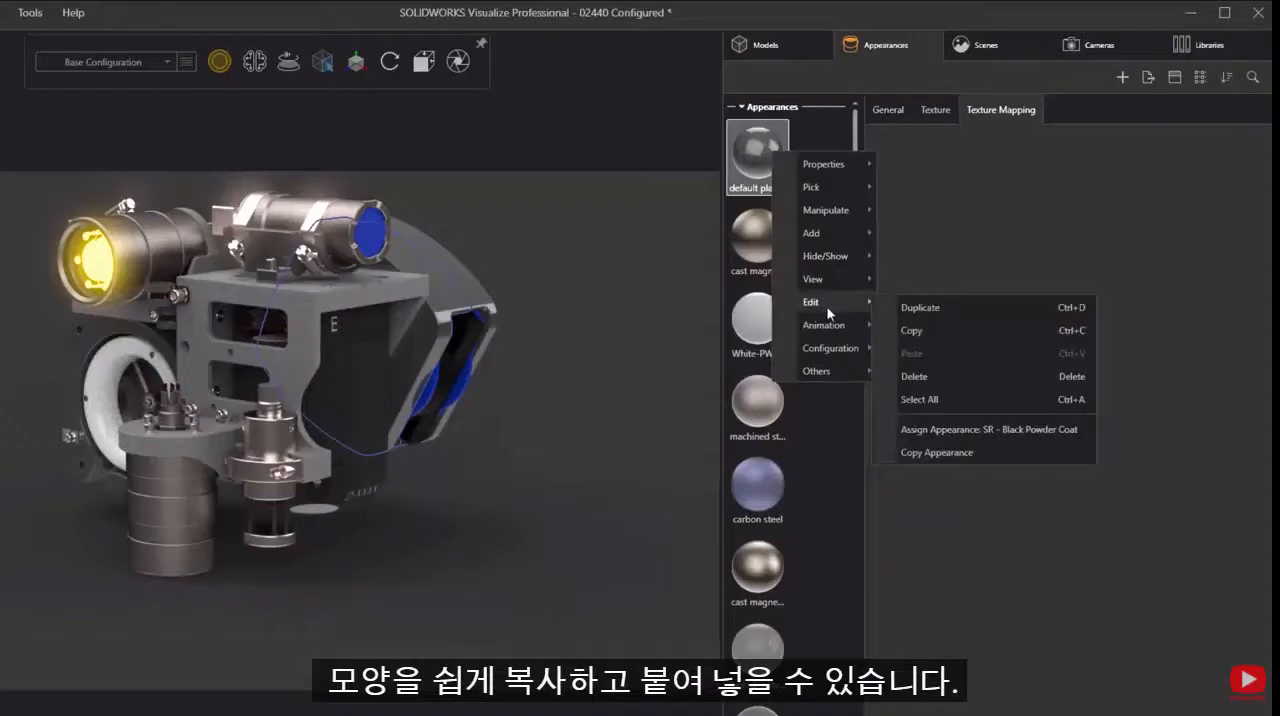
click(1013, 433)
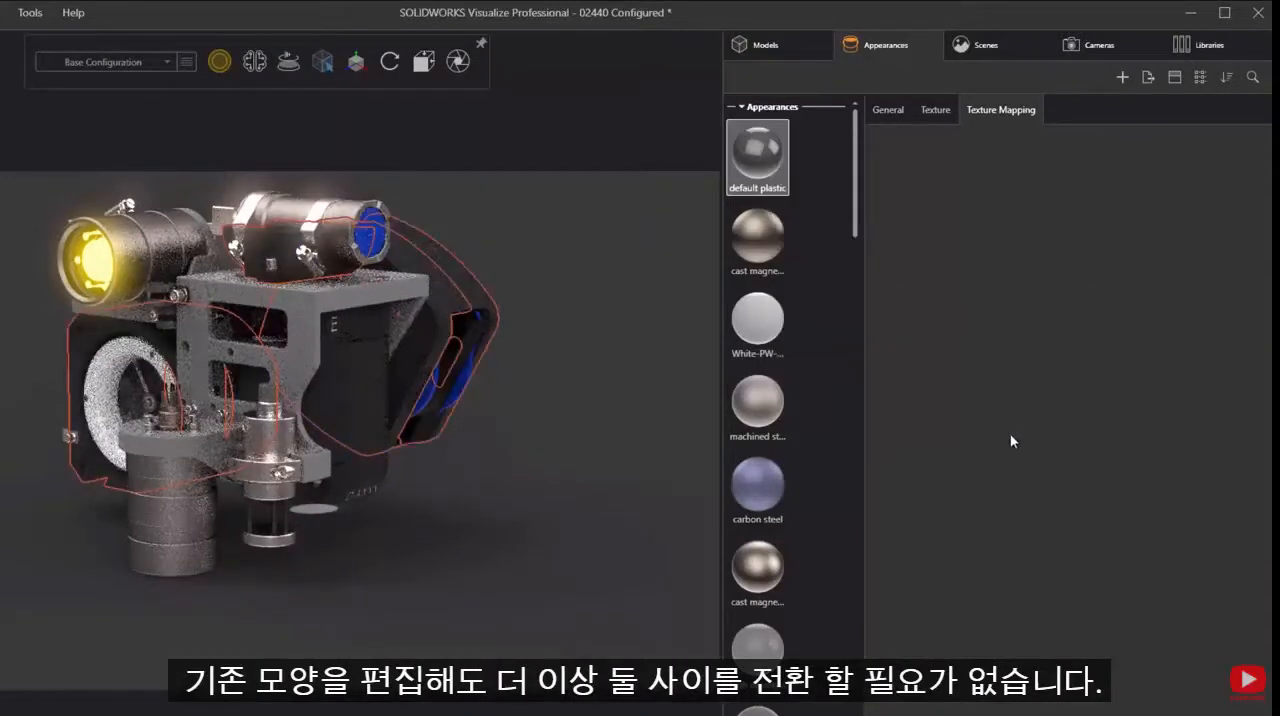
click(639, 300)
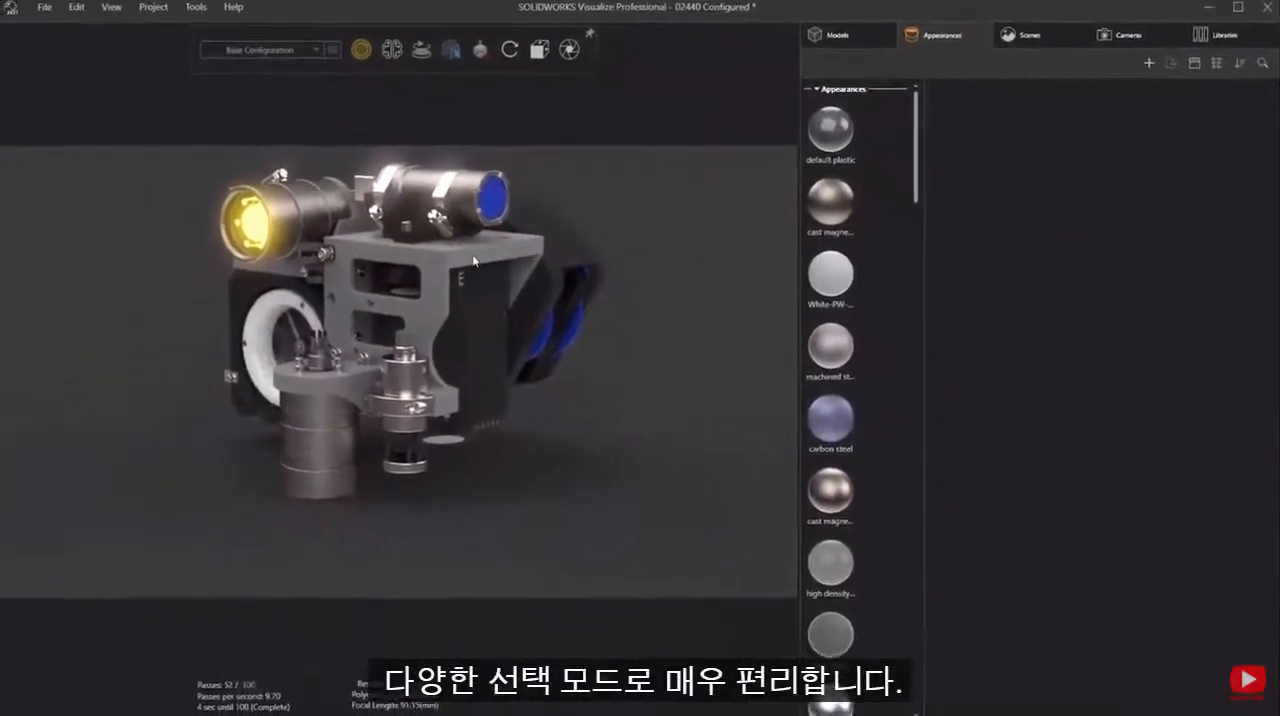
- Isolate the light grey bracket 02445-1 by showing only that part
click(476, 259)
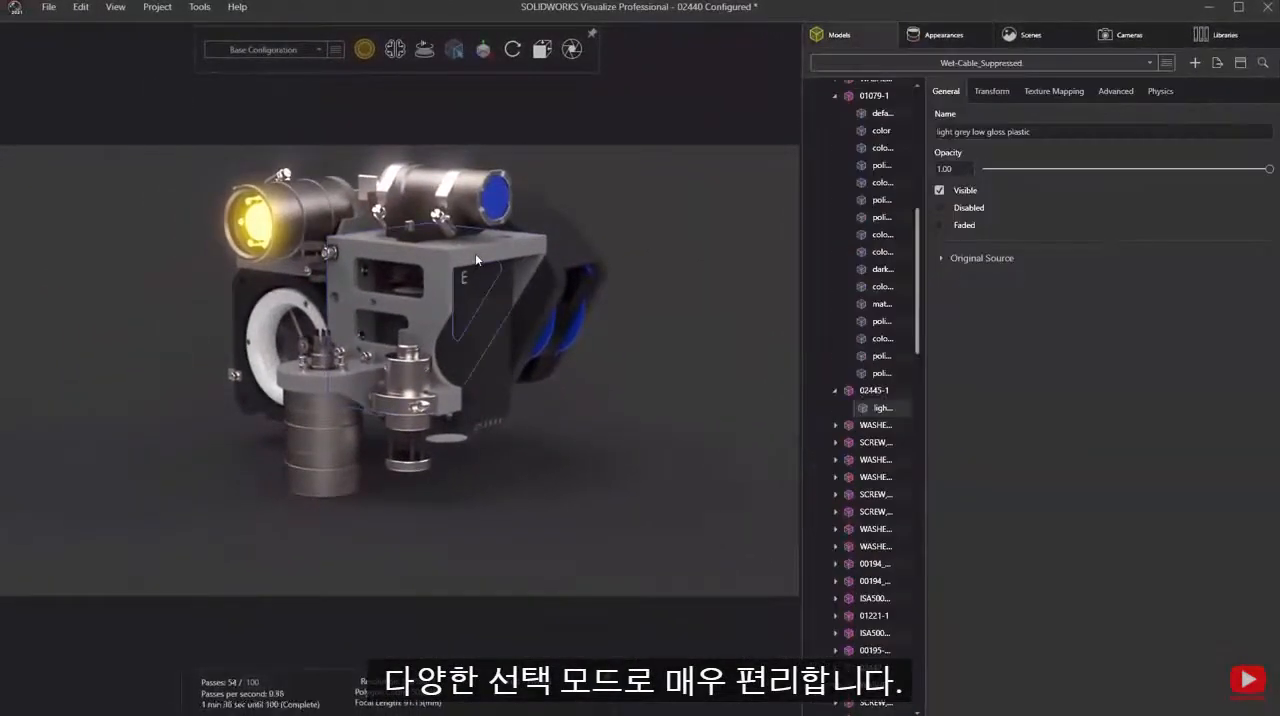
right_click(476, 259)
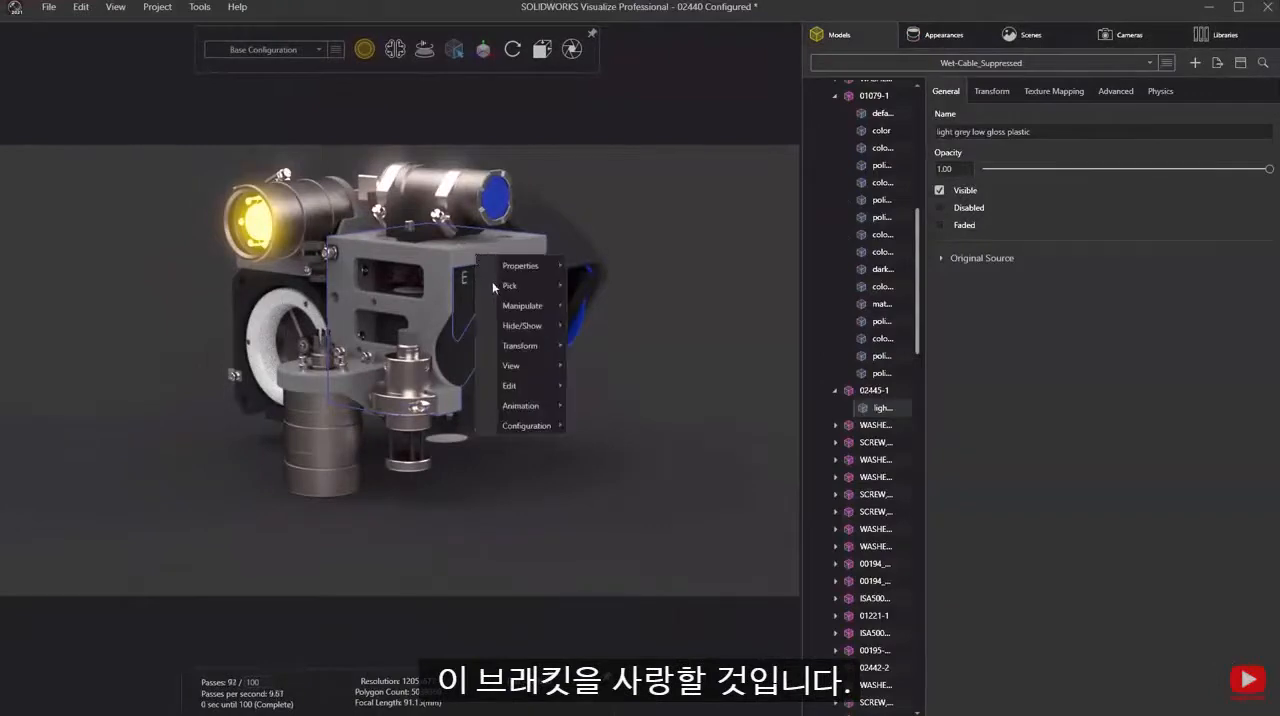
mouse_move(523, 329)
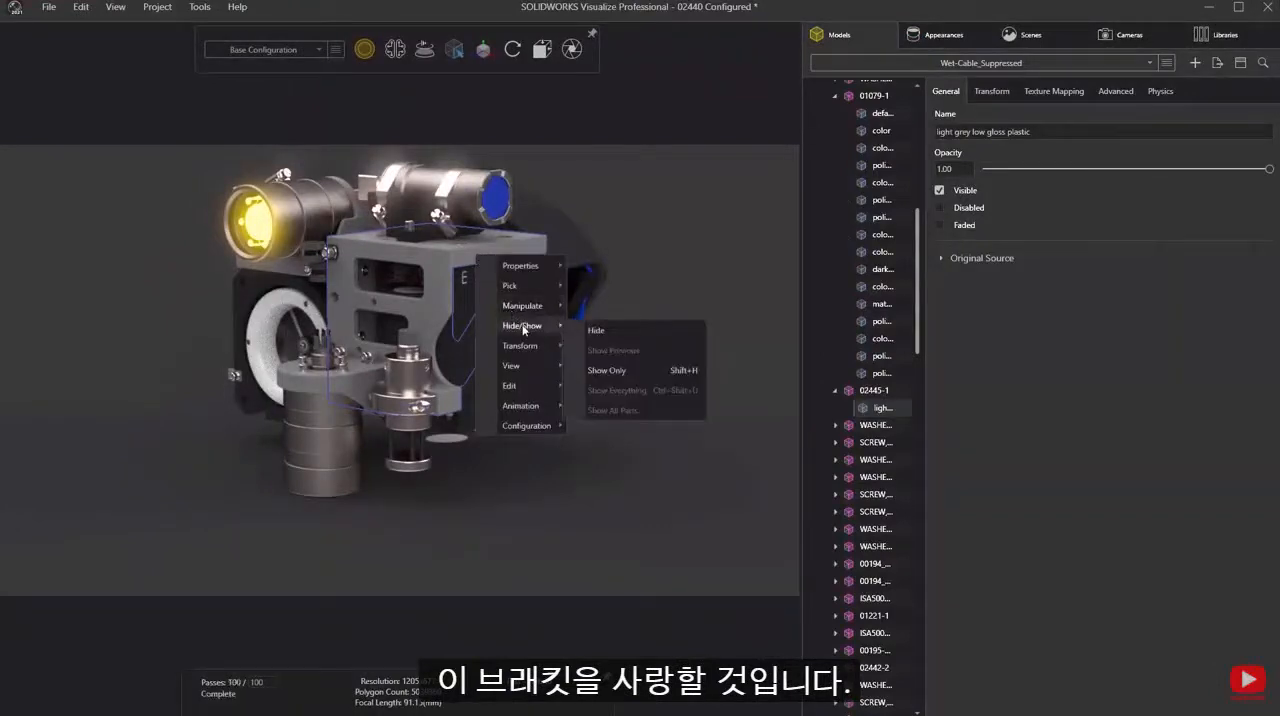
click(607, 371)
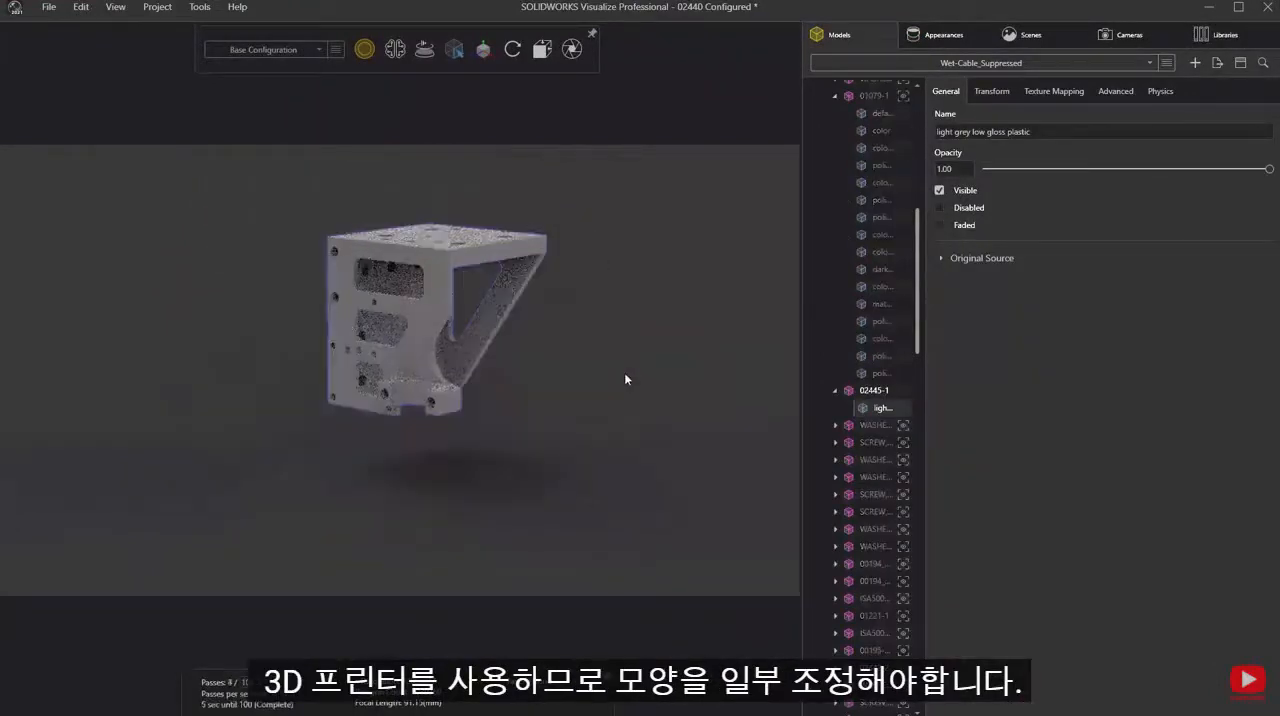
- Darken the color of the bracket's light grey low gloss plastic appearance to an HSV value of 23
mouse_move(586, 309)
mouse_down()
mouse_move(580, 300)
mouse_move(573, 317)
mouse_up()
right_drag(573, 317, 572, 247)
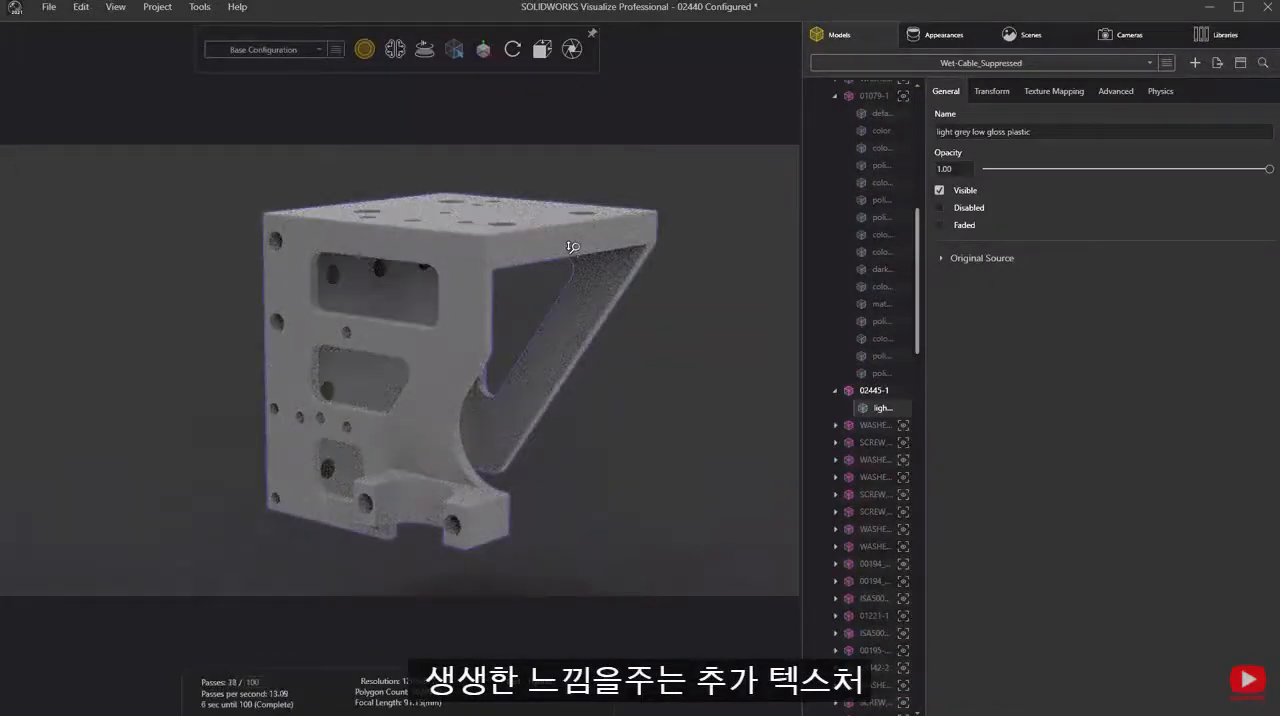
double_click(572, 246)
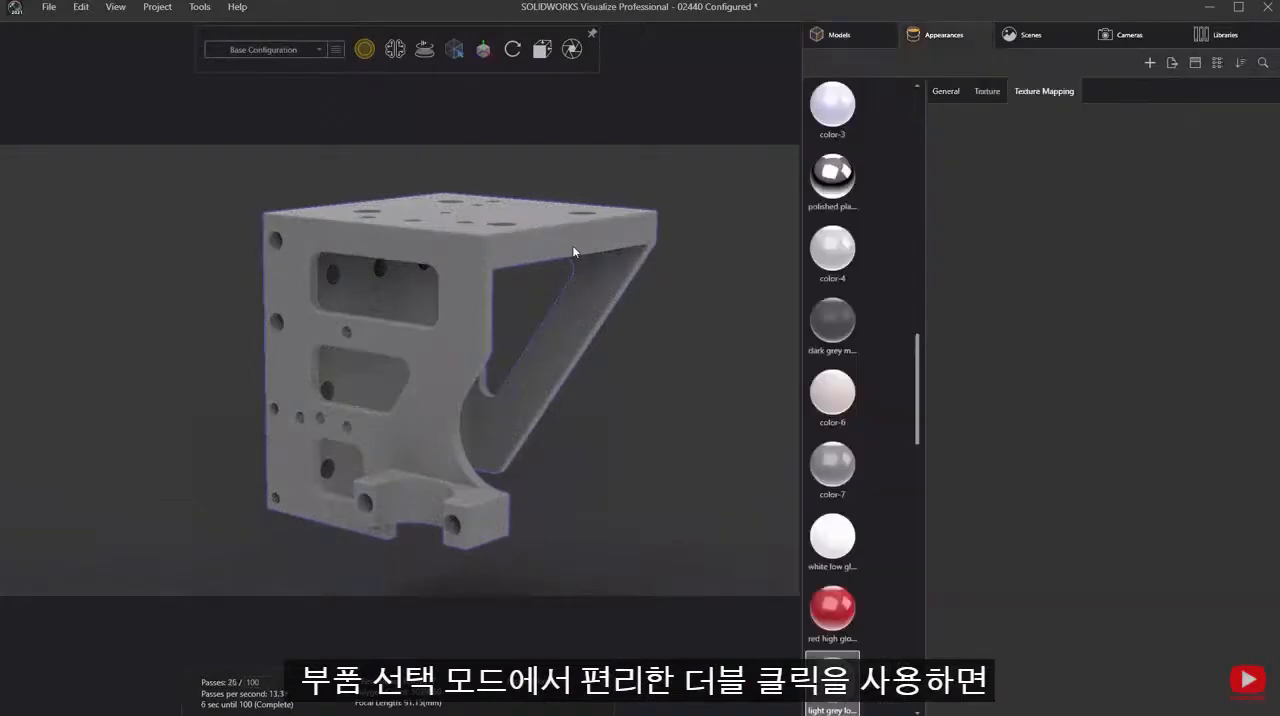
click(940, 205)
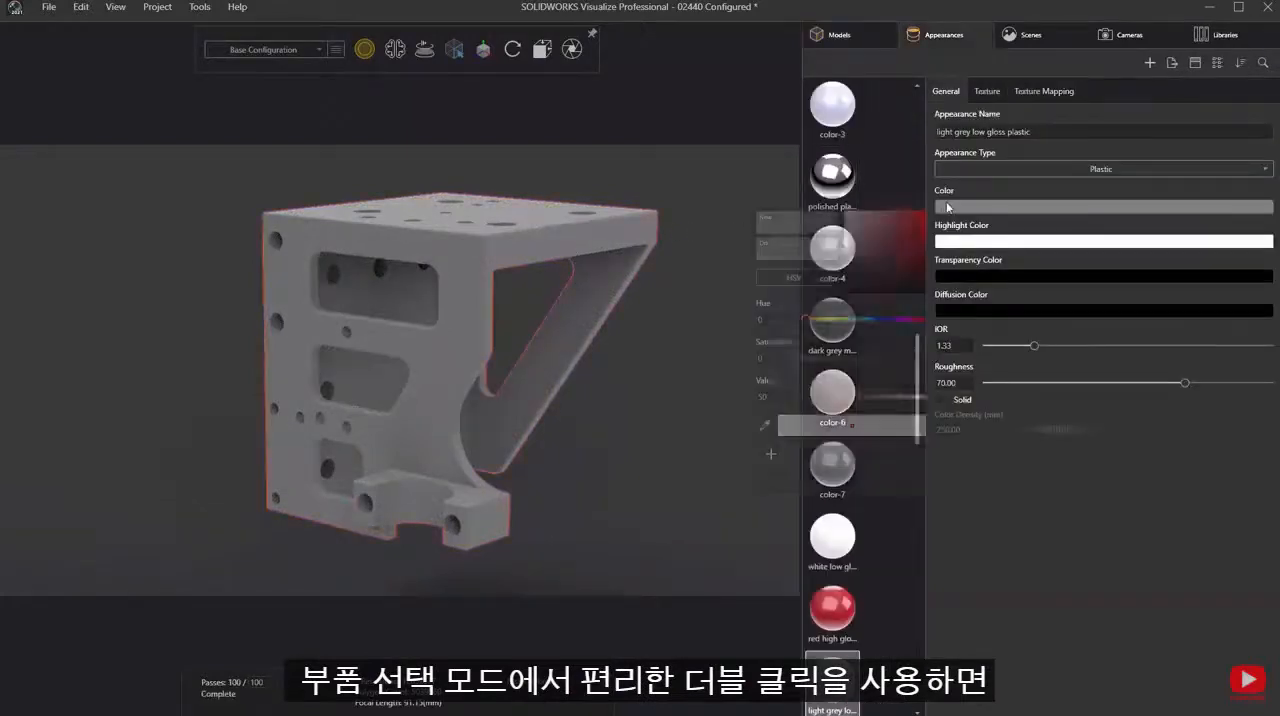
drag(856, 237, 843, 278)
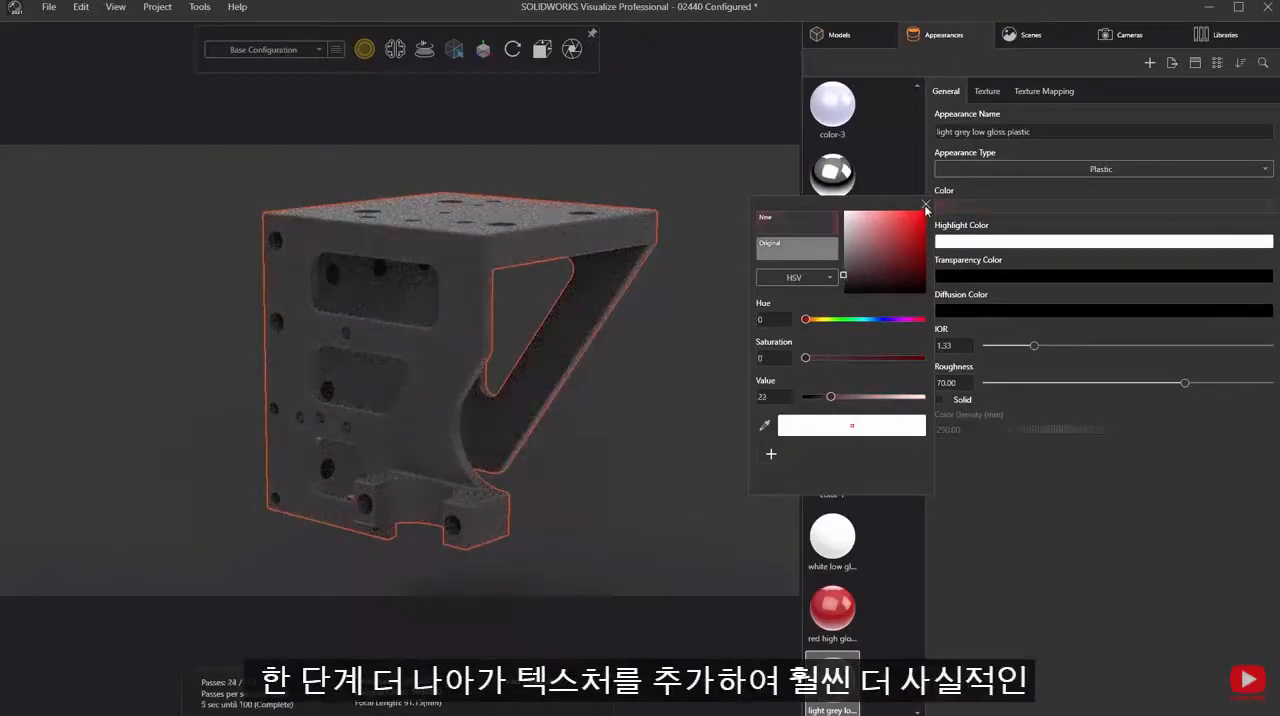
click(925, 205)
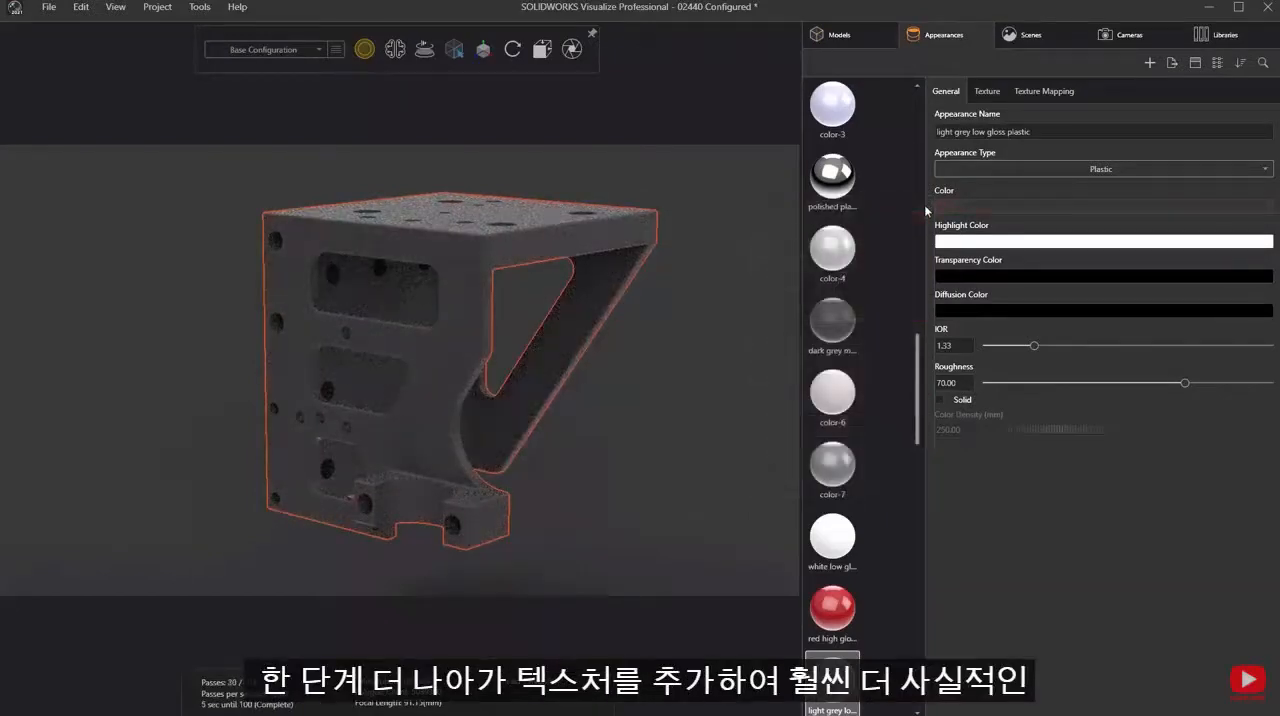
- Load 3DPrint Texture.png as the bump texture of the bracket's appearance and set its type to Displacement
click(988, 93)
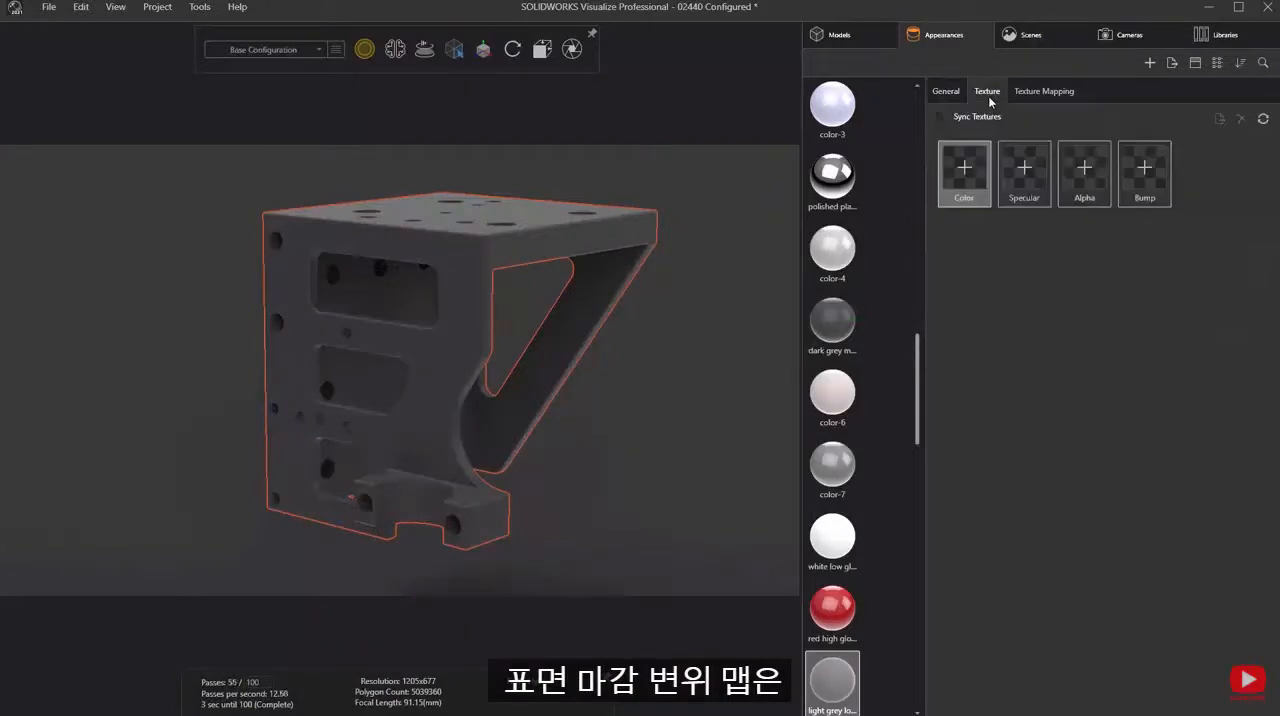
click(1144, 172)
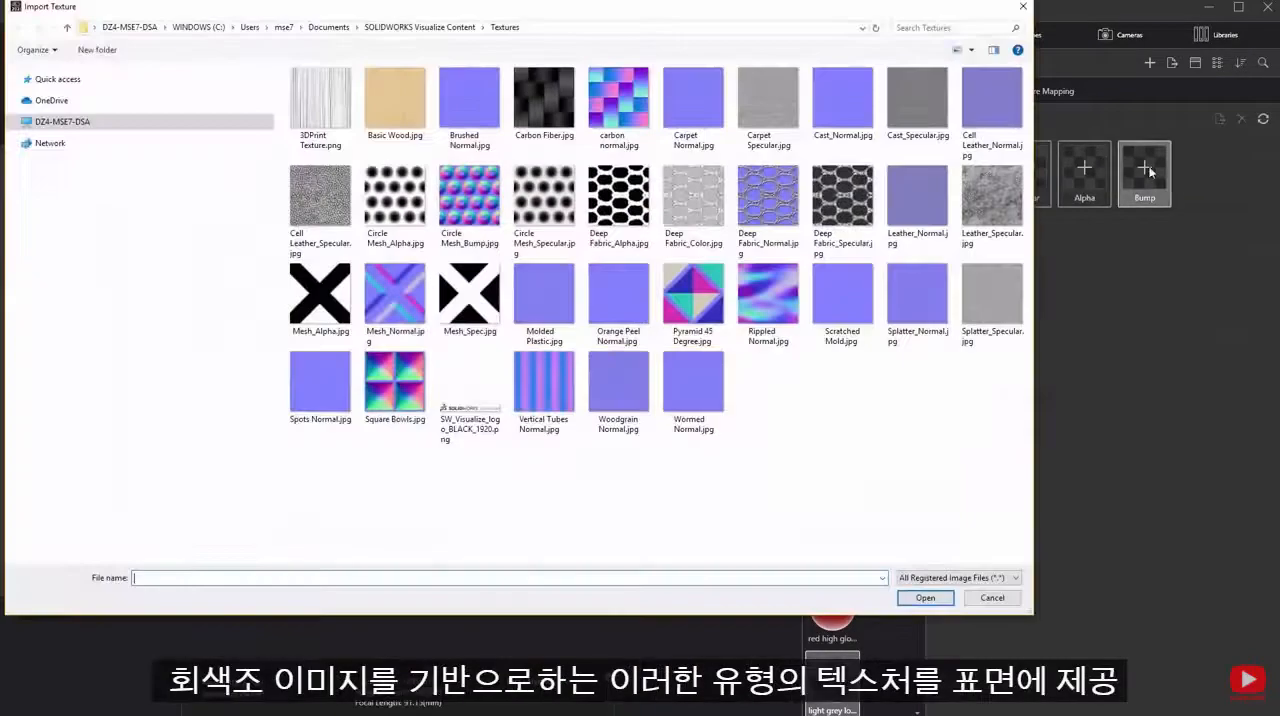
click(335, 110)
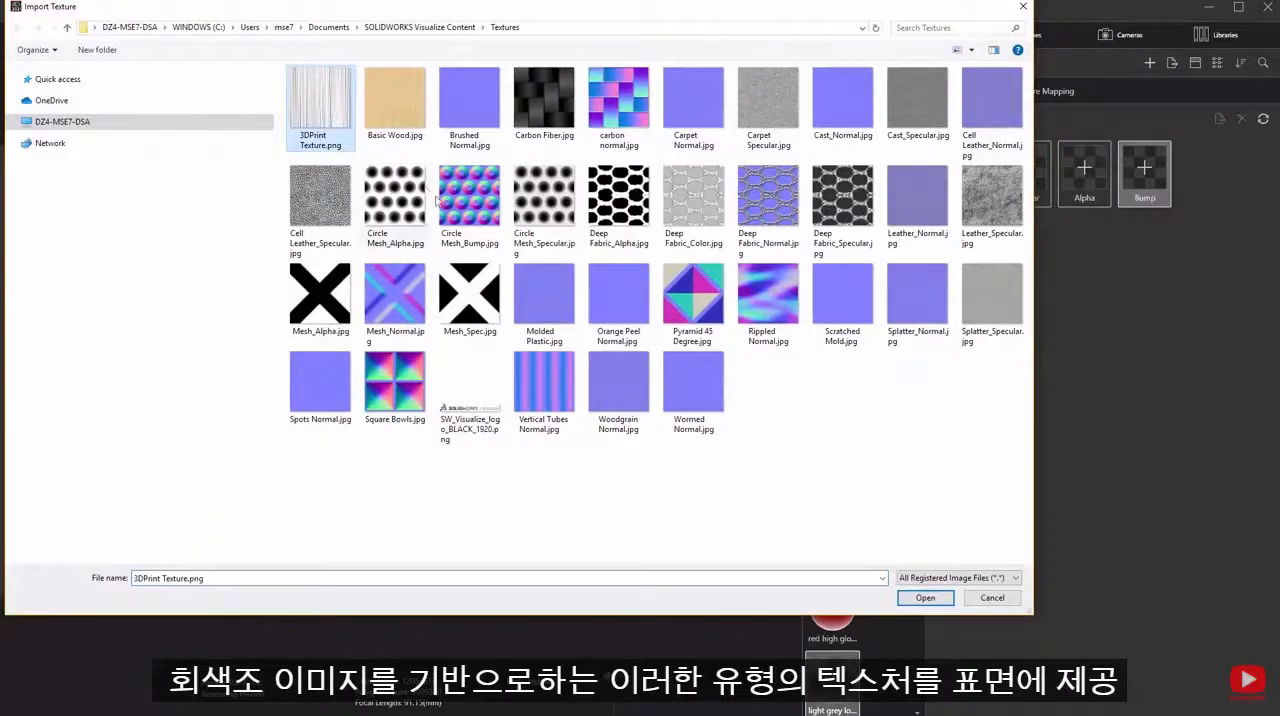
click(926, 600)
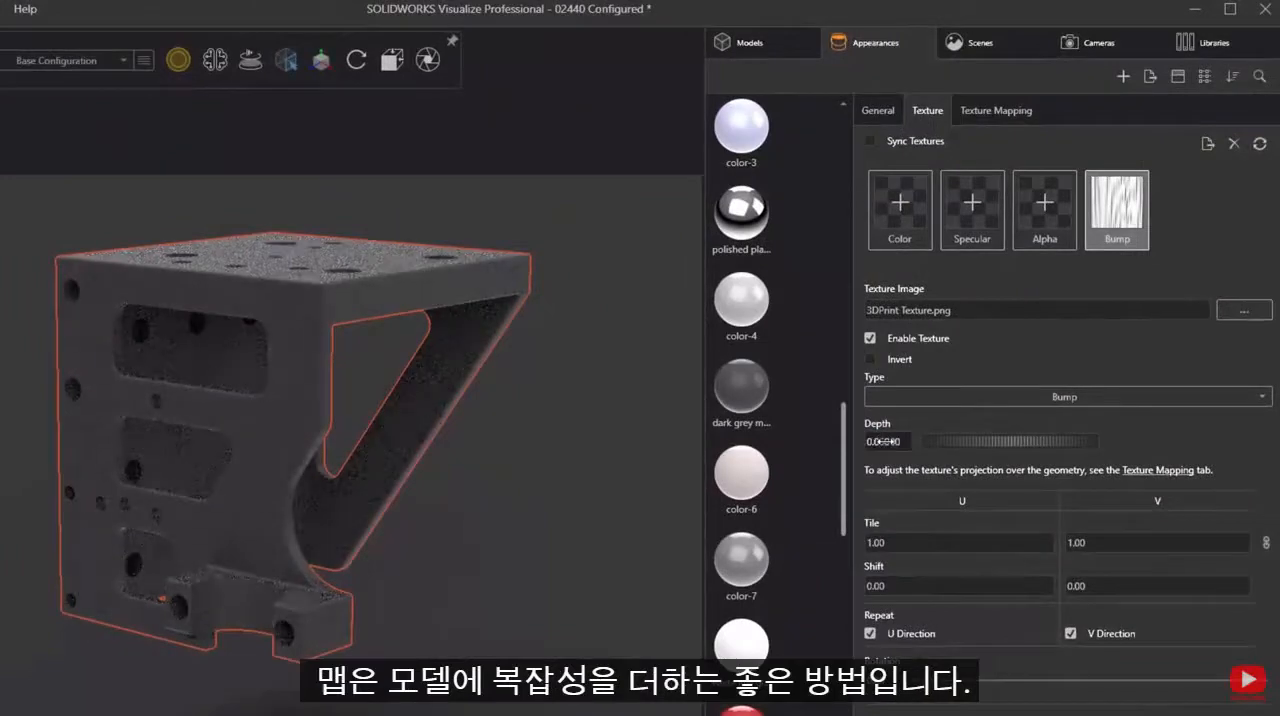
click(937, 394)
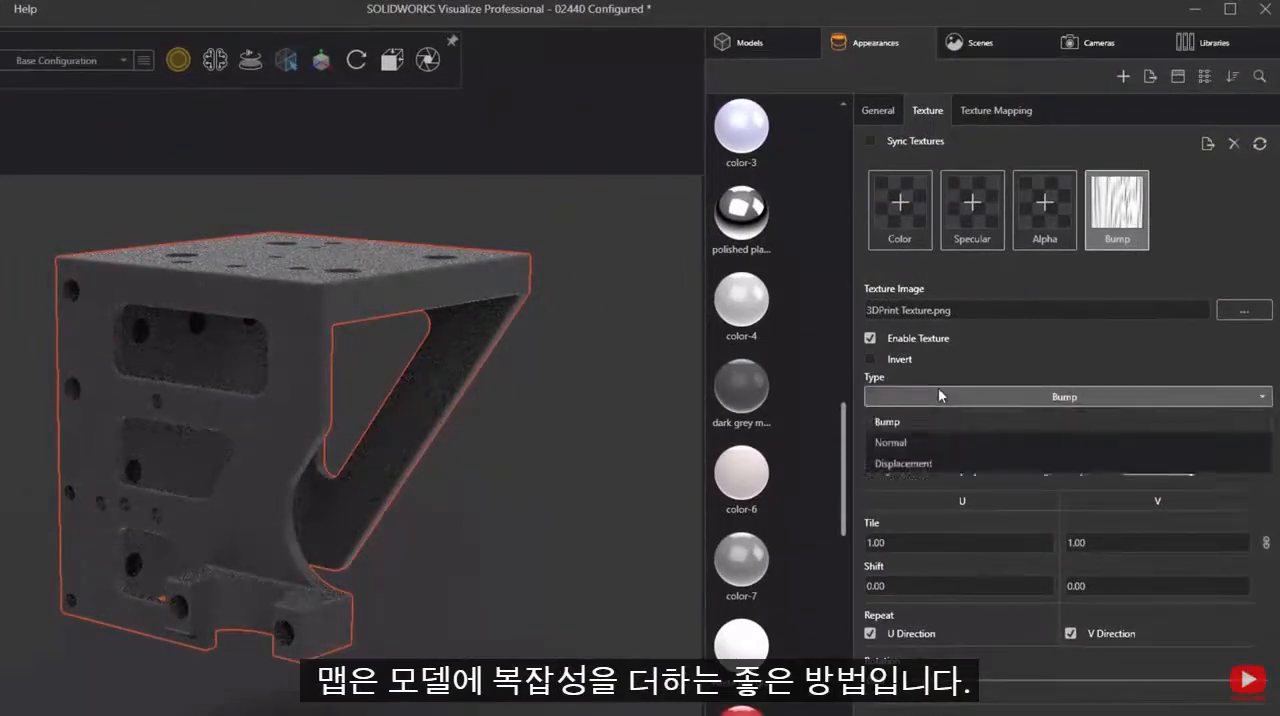
click(927, 466)
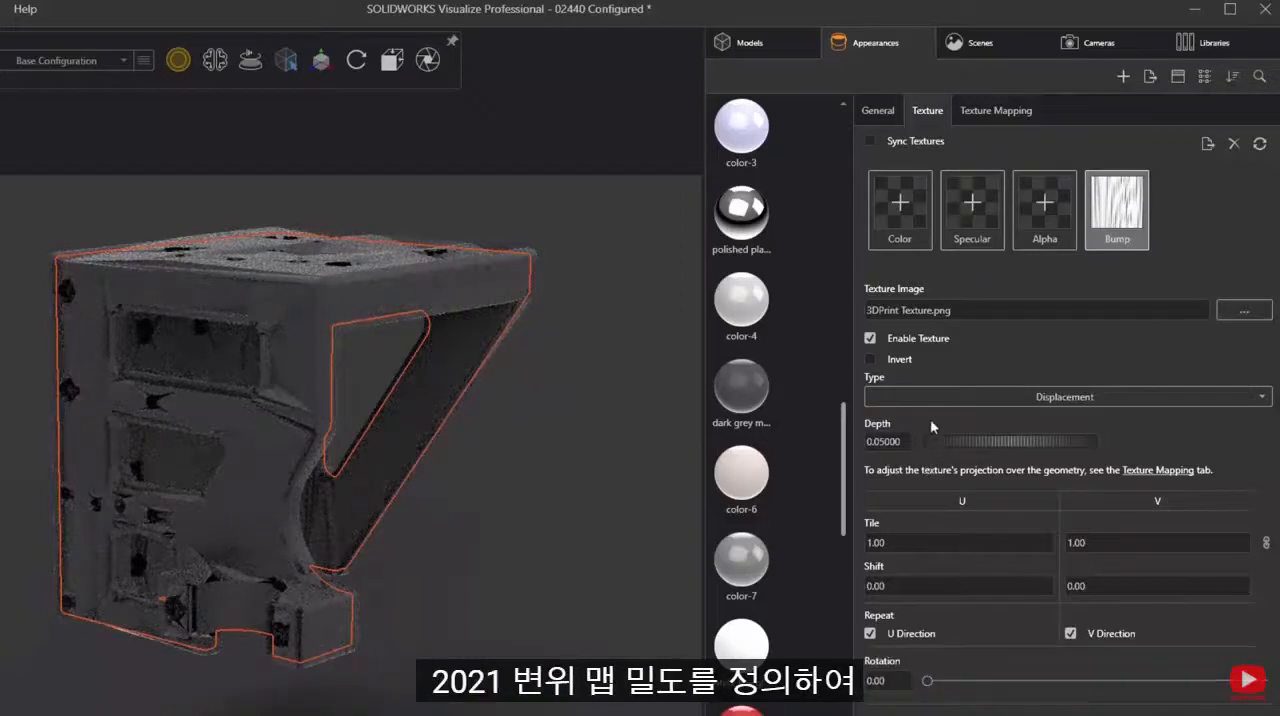
- Set the displacement density in the bracket's texture mapping to 1500
click(997, 115)
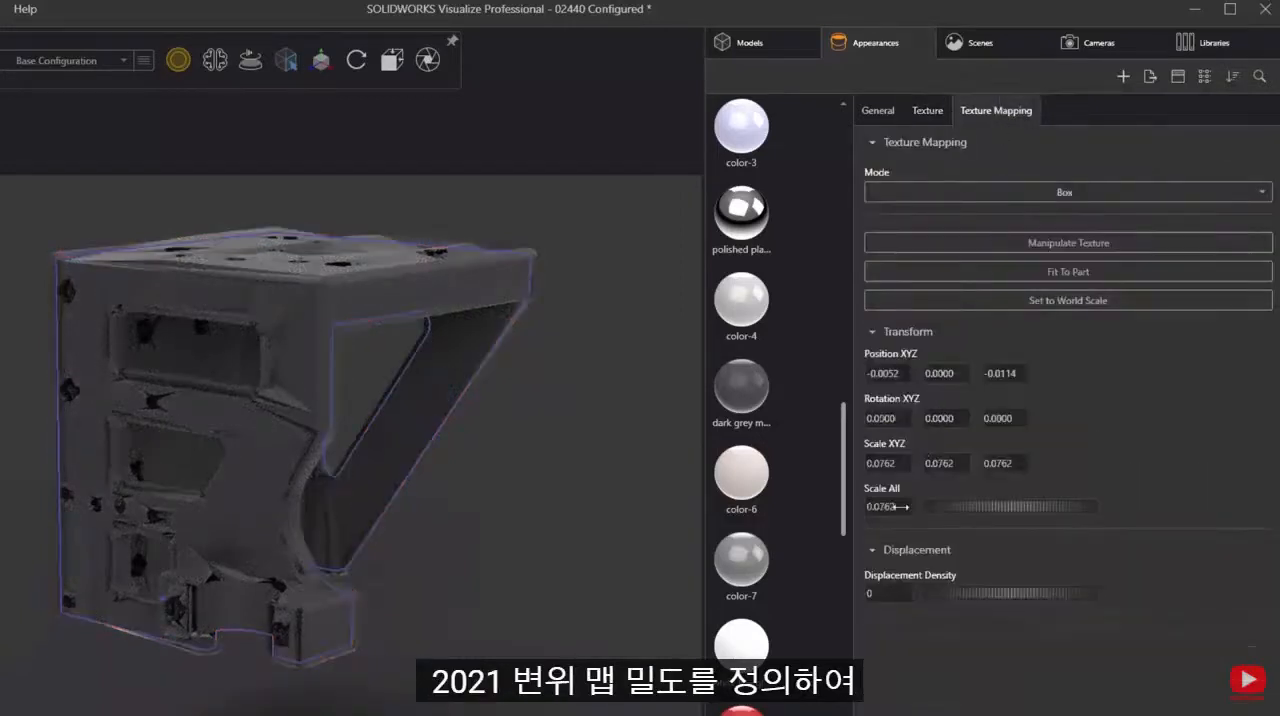
click(882, 590)
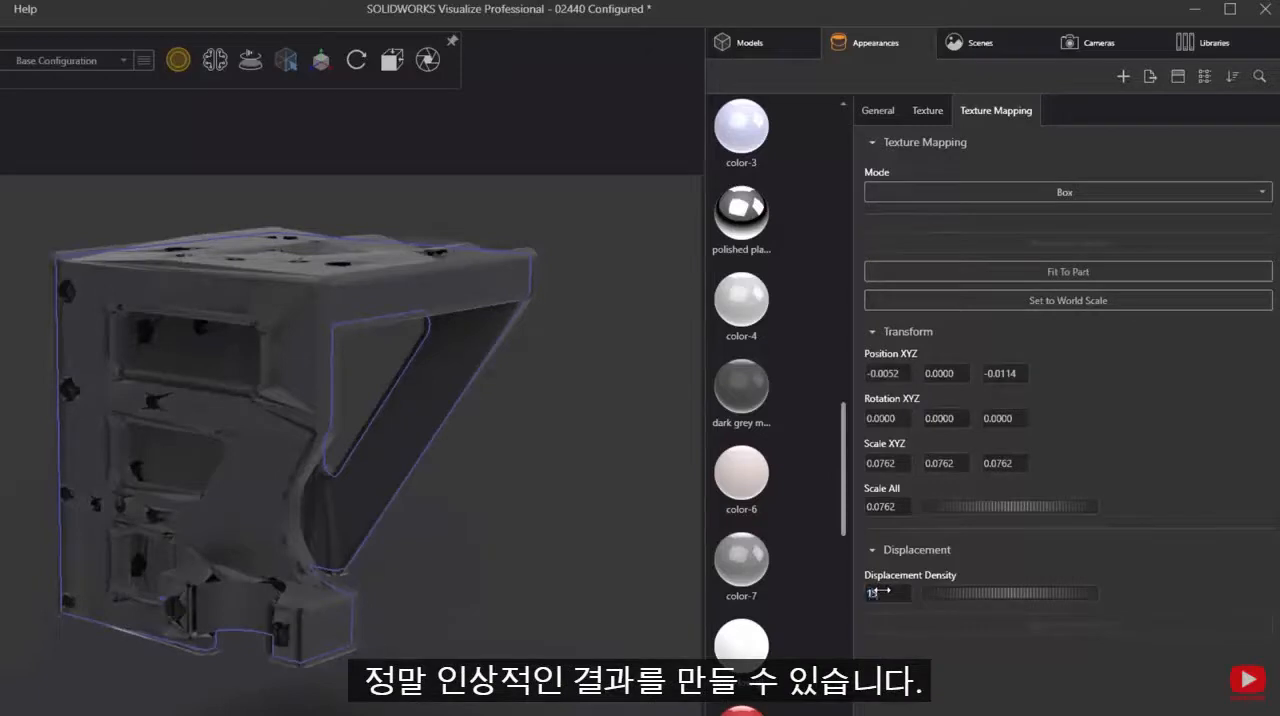
text(1500)
key(Return)
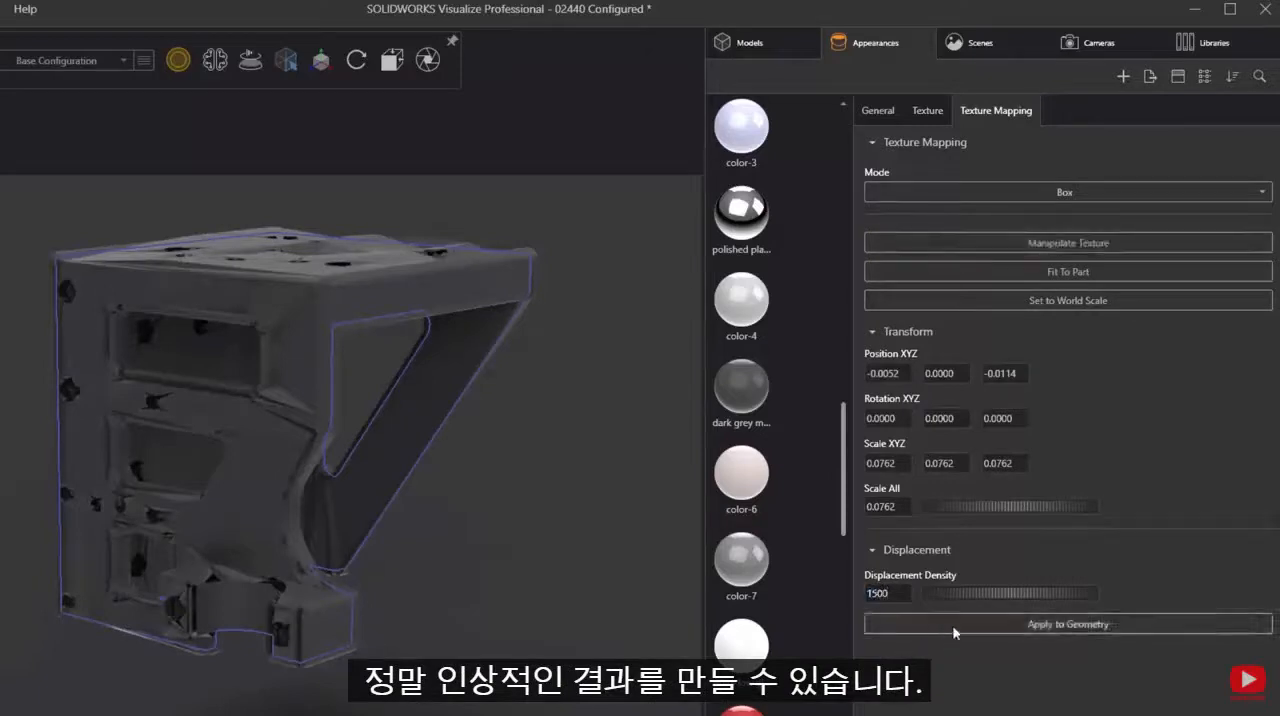
- Apply the displacement to the bracket's geometry and inspect the textured surface from another angle
click(955, 625)
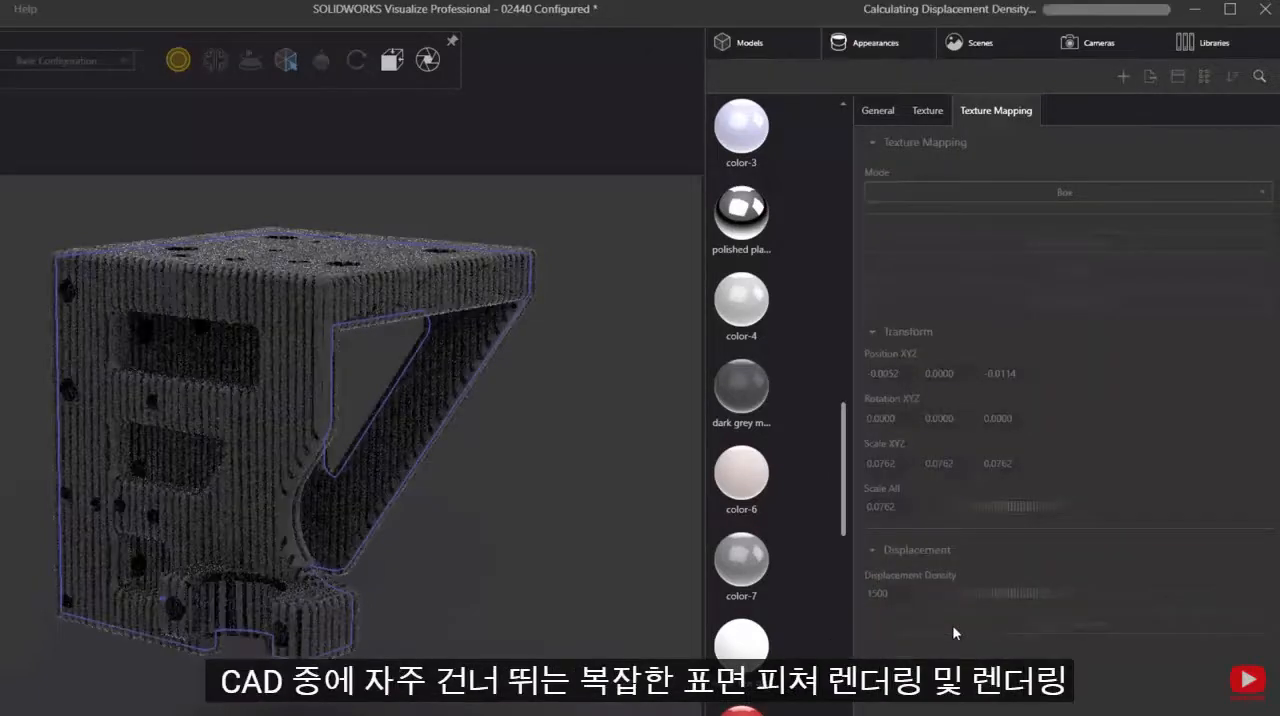
click(603, 493)
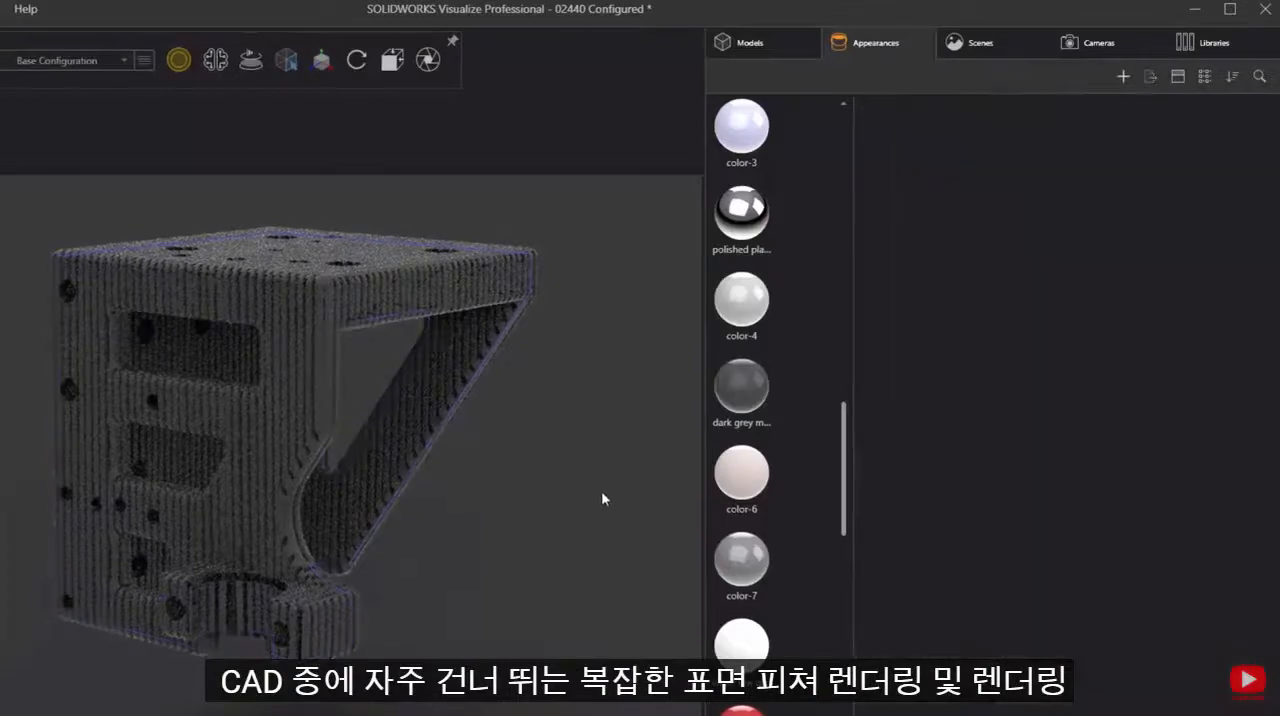
middle_drag(523, 433, 487, 459)
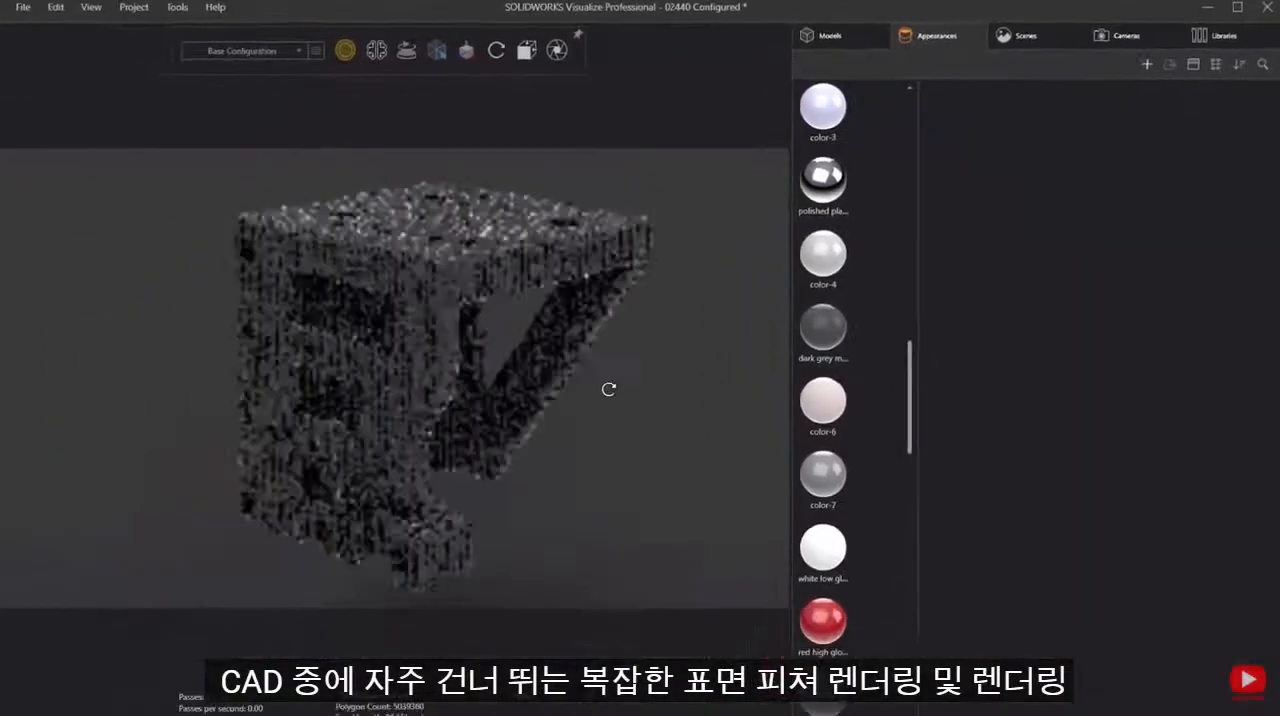
middle_drag(608, 389, 582, 399)
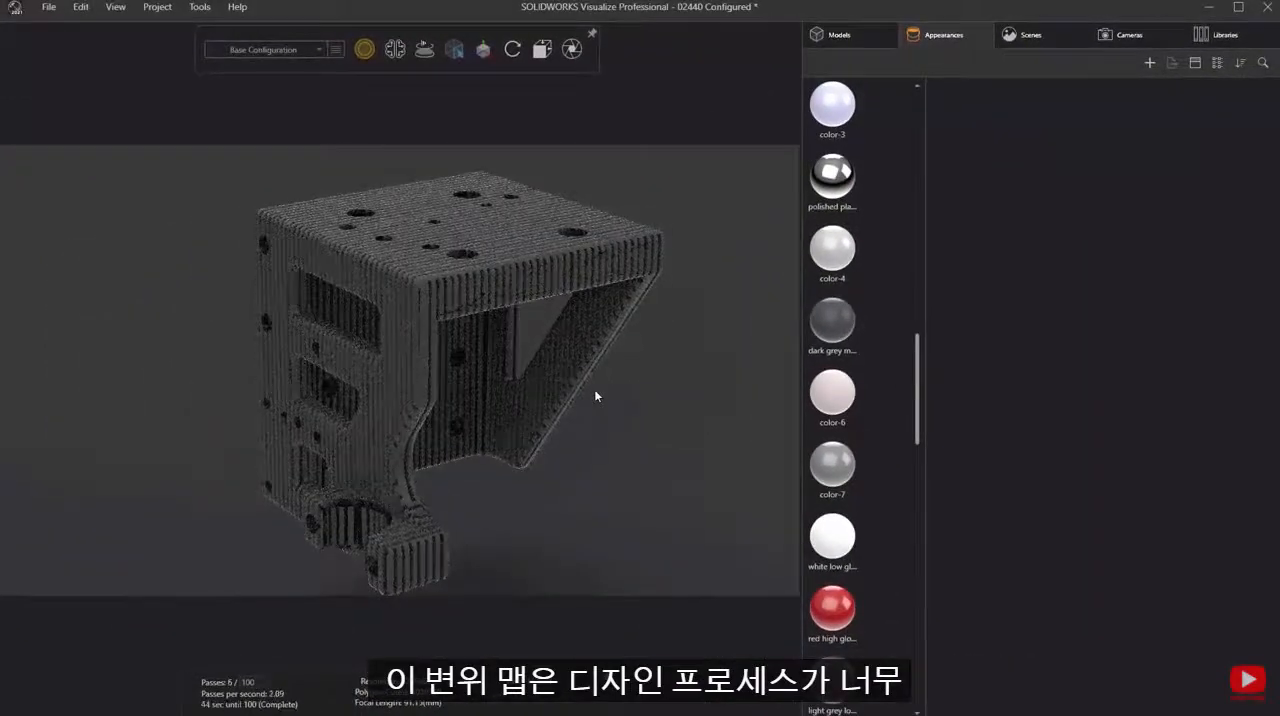
- Apply the saved SR 3D-print appearance from the local Square Robot appearance library to the bracket
click(1213, 40)
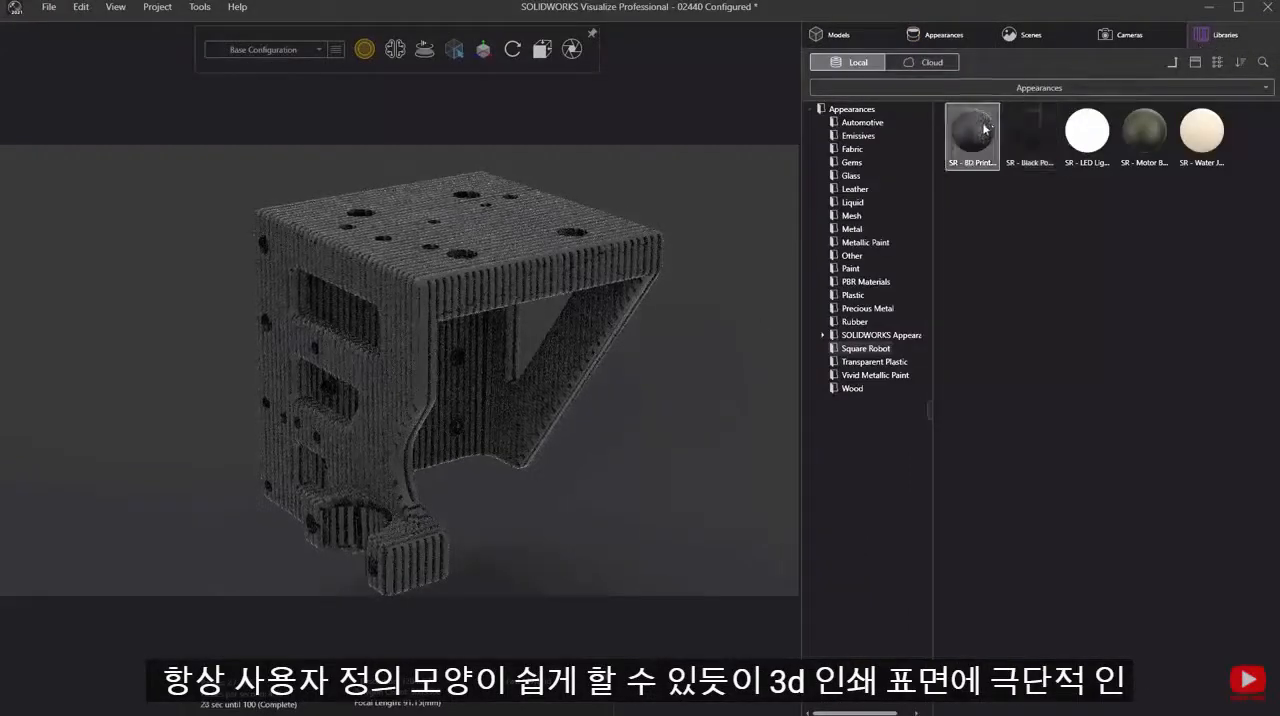
drag(985, 128, 703, 274)
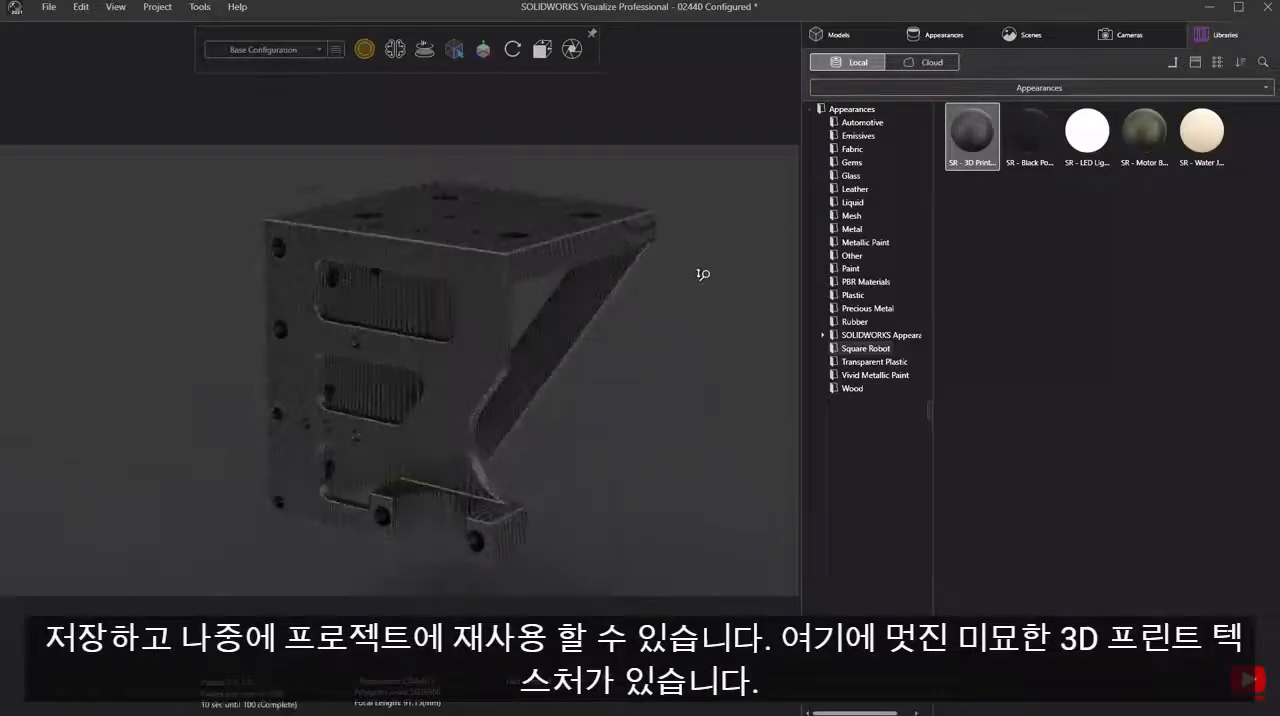
right_drag(703, 274, 727, 184)
middle_drag(727, 184, 502, 395)
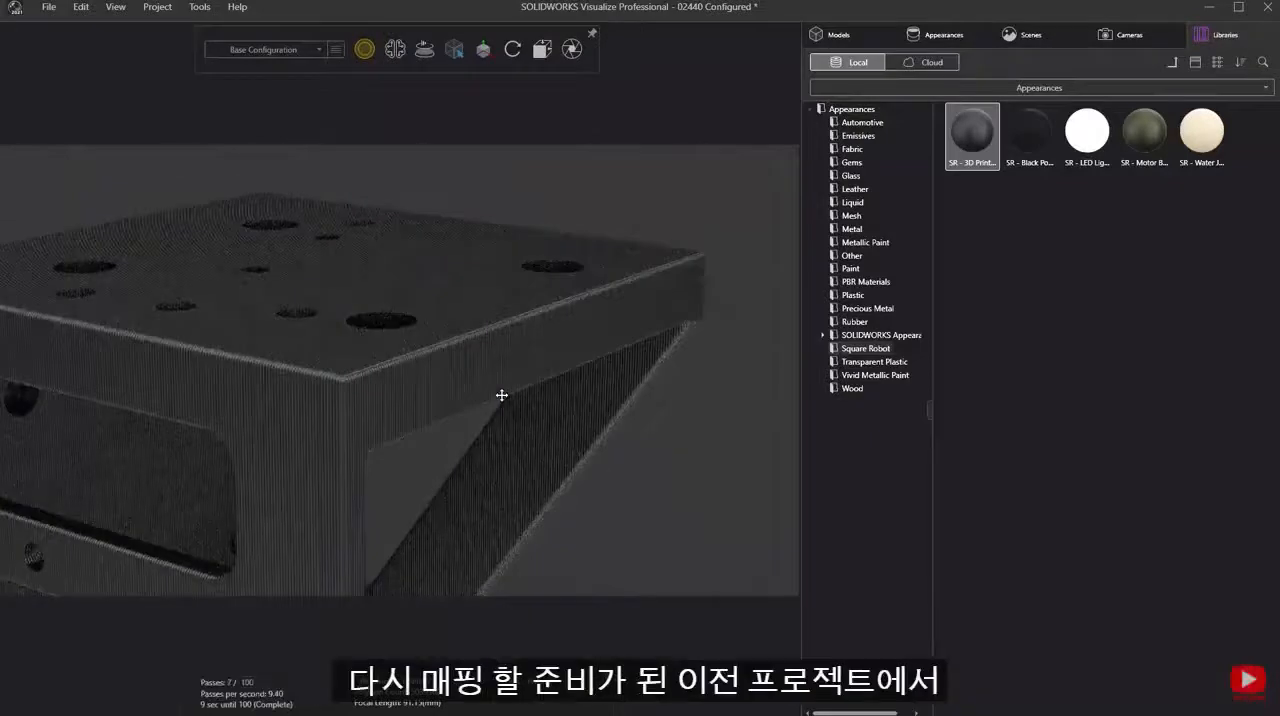
- Change the bracket's texture mapping mode from Box to Planar and adjust the texture's Z rotation
double_click(576, 362)
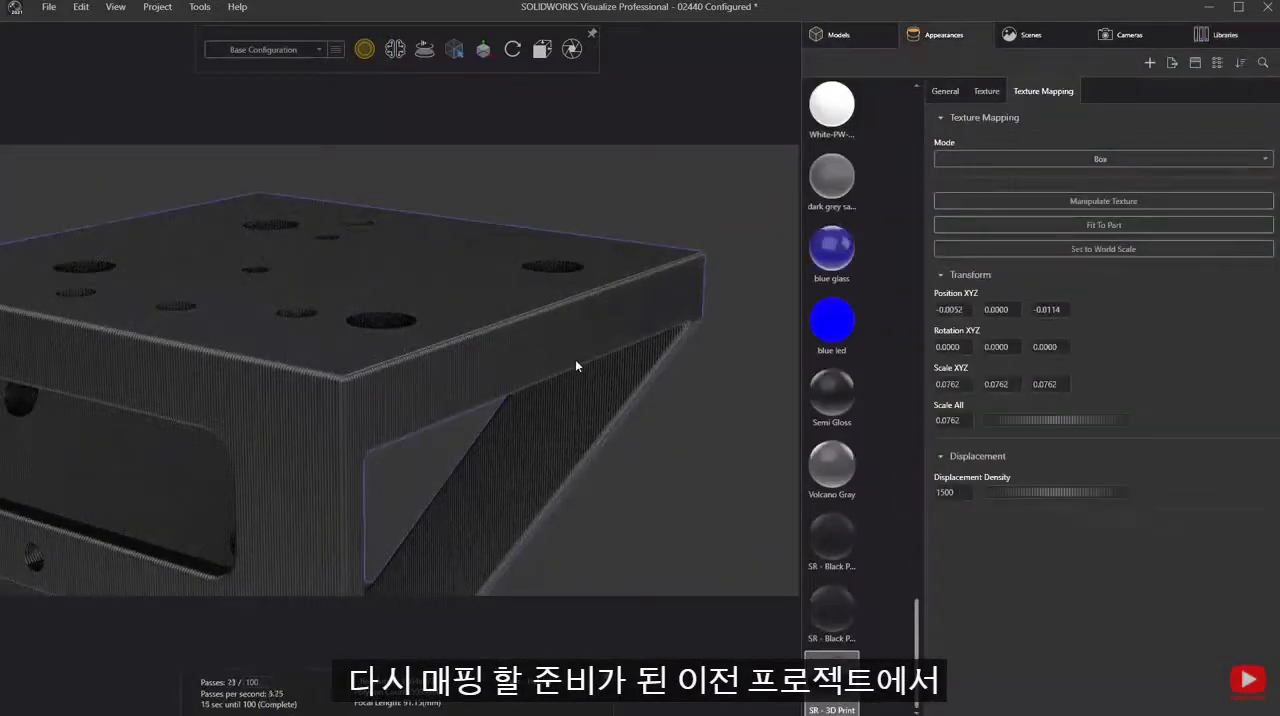
click(984, 158)
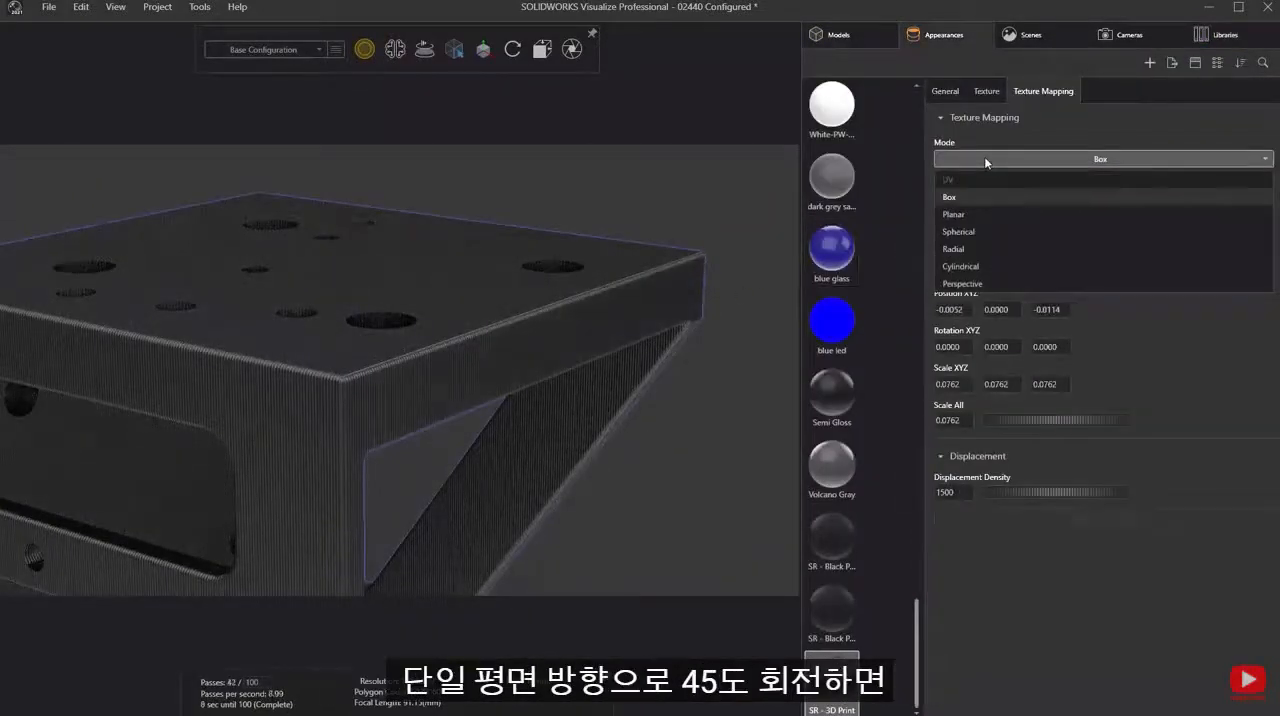
click(973, 214)
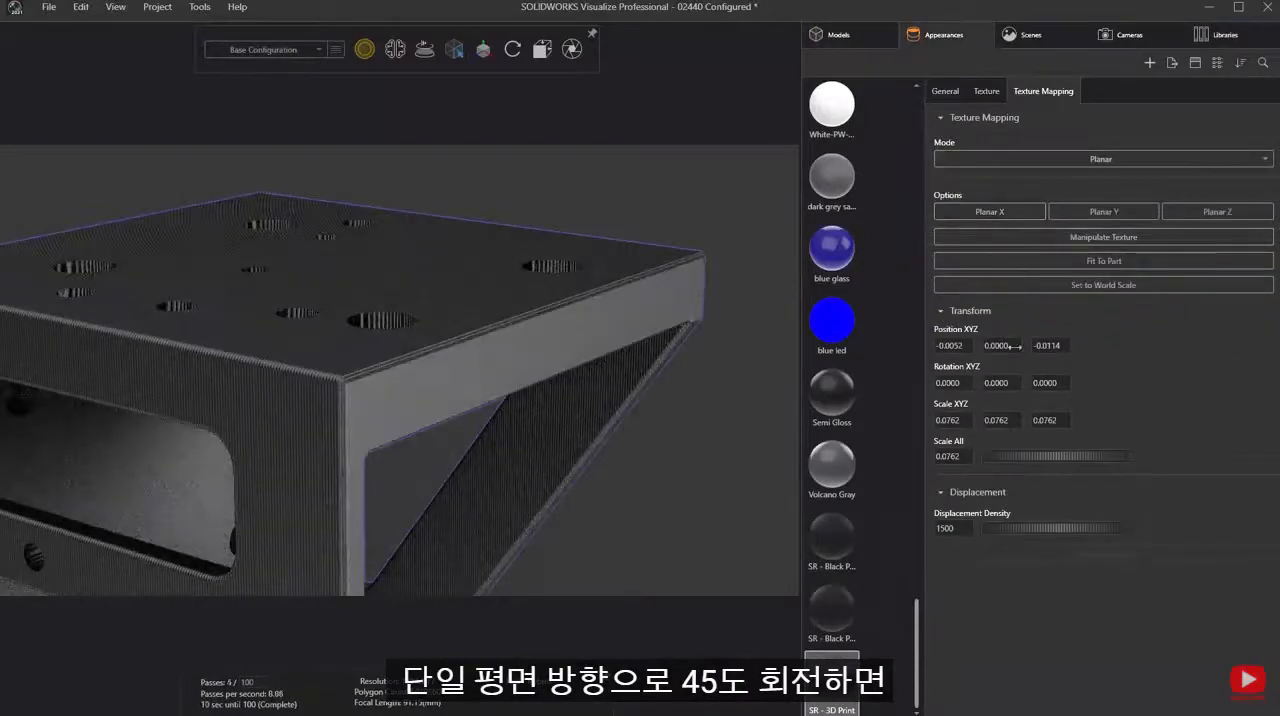
drag(1040, 383, 1044, 383)
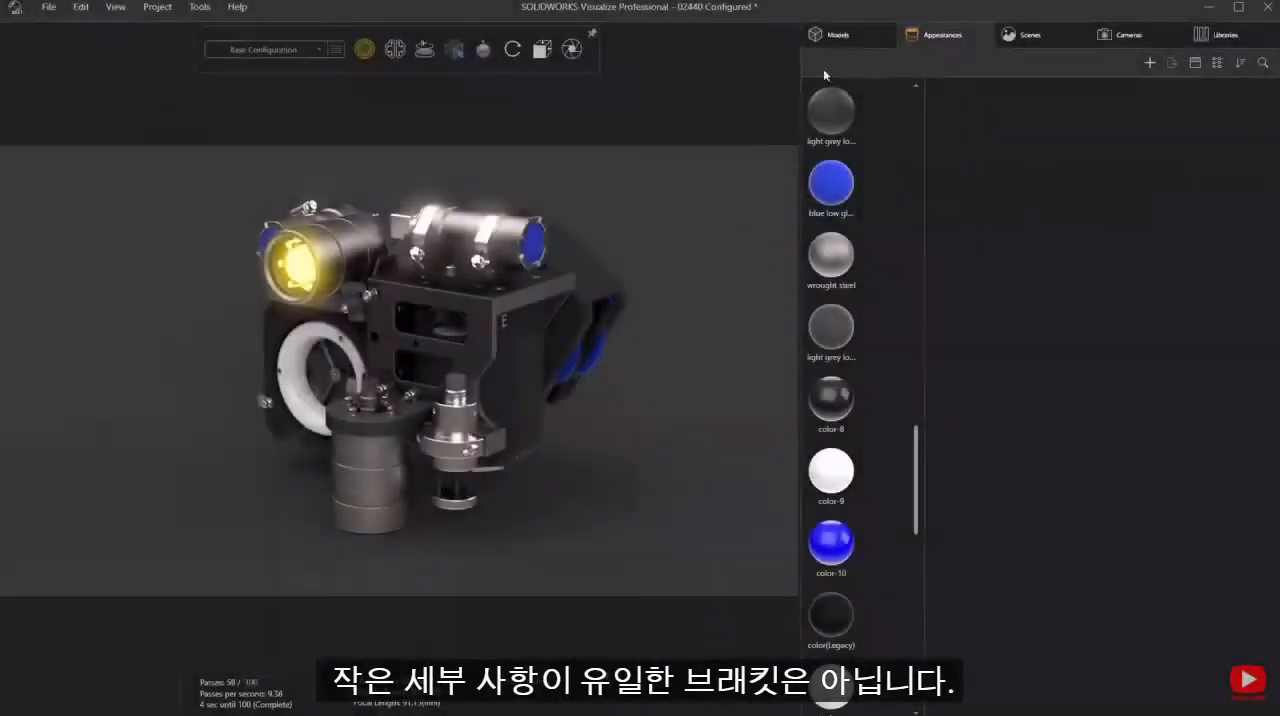
- Switch the assembly to the Brackets and Housing configuration and view it from the opposite side
click(838, 35)
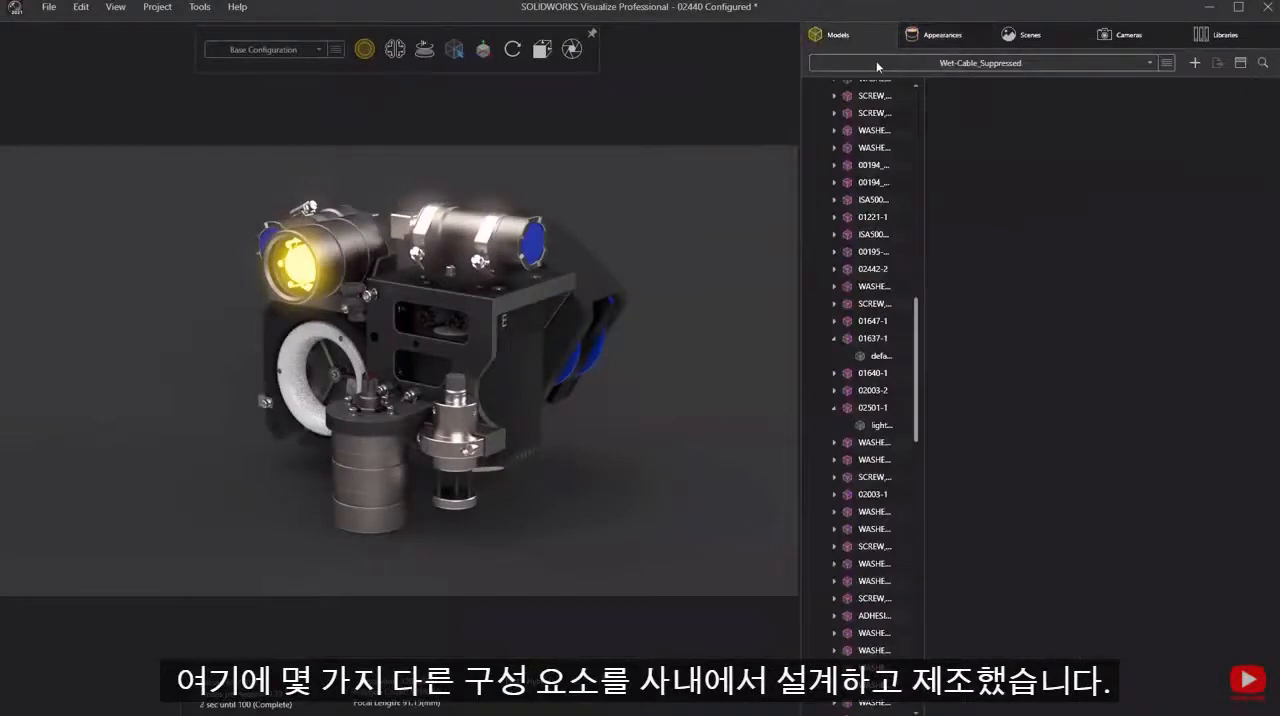
click(877, 63)
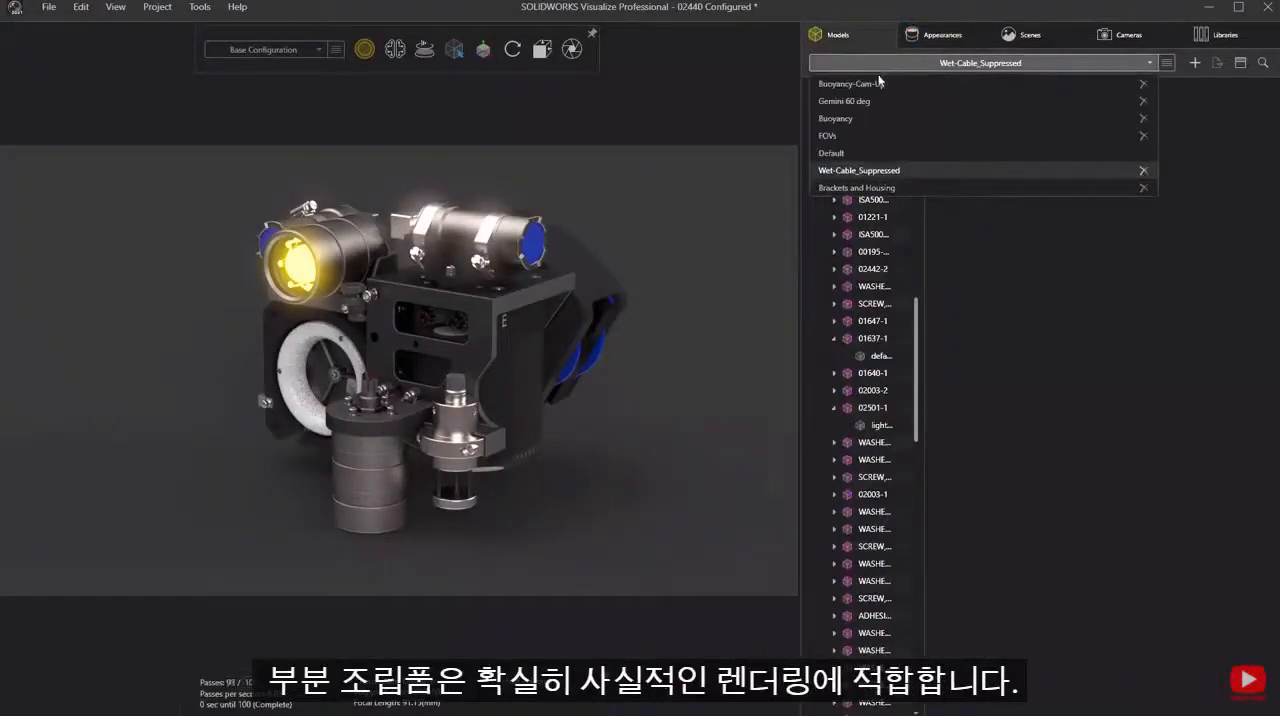
click(921, 188)
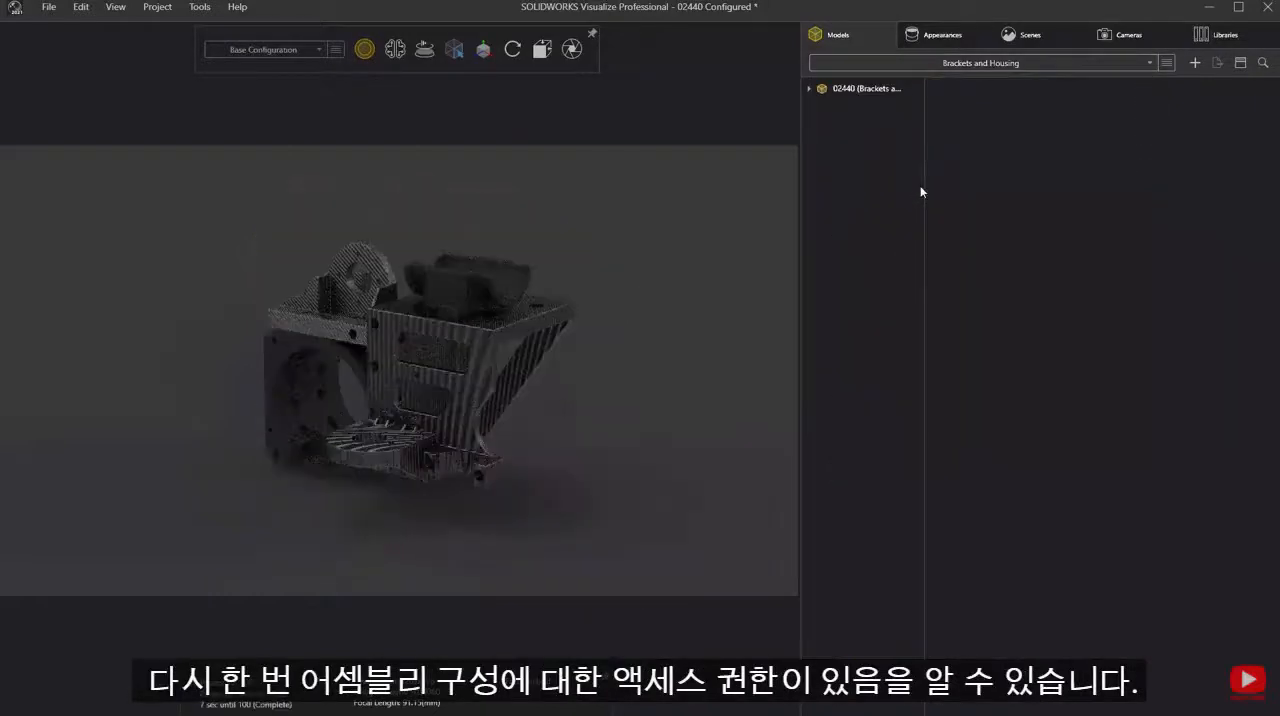
drag(728, 357, 355, 378)
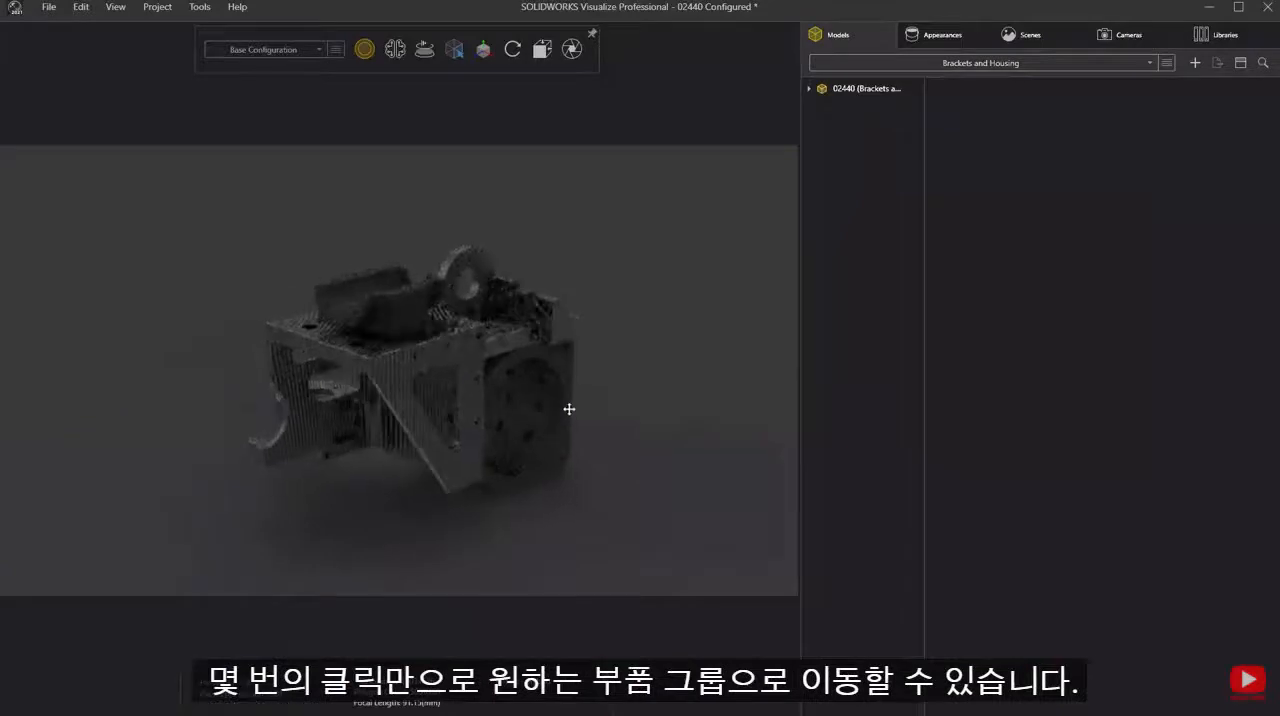
middle_drag(568, 409, 557, 389)
right_drag(660, 380, 663, 346)
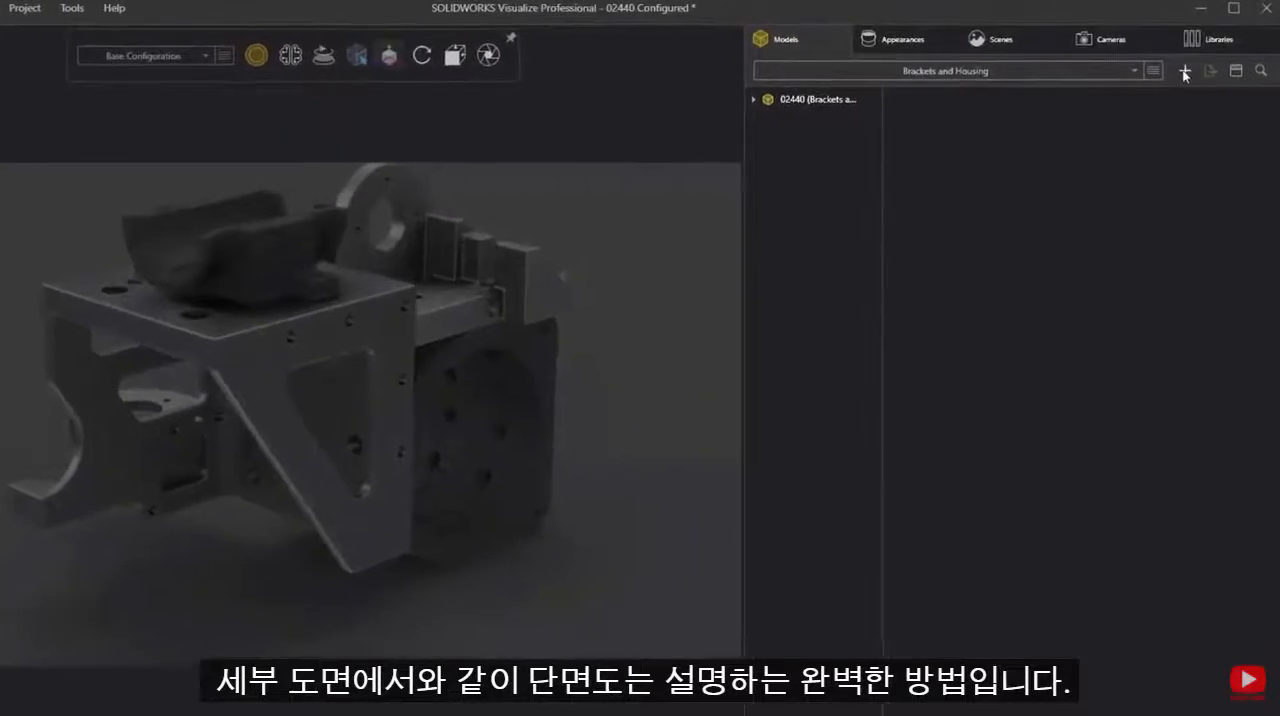
- Add a cut plane to the model and shift it along its Z axis to section the brackets
click(1184, 72)
click(1115, 116)
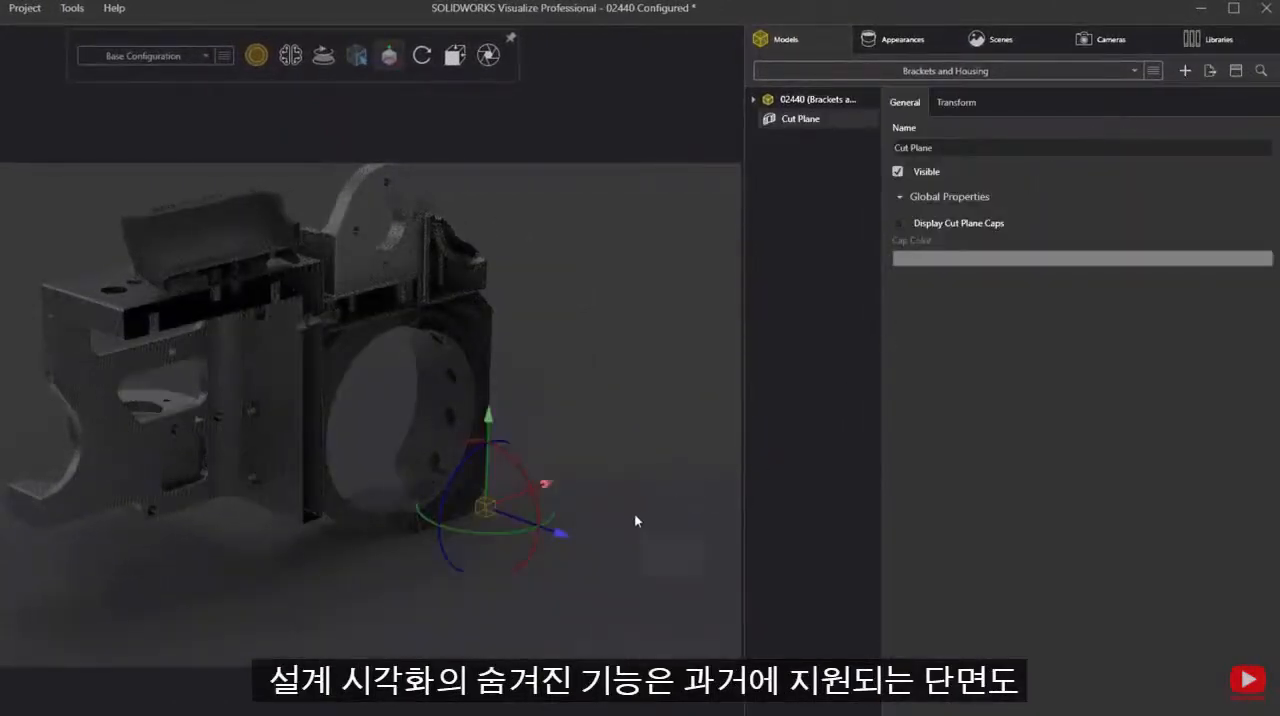
drag(565, 534, 591, 557)
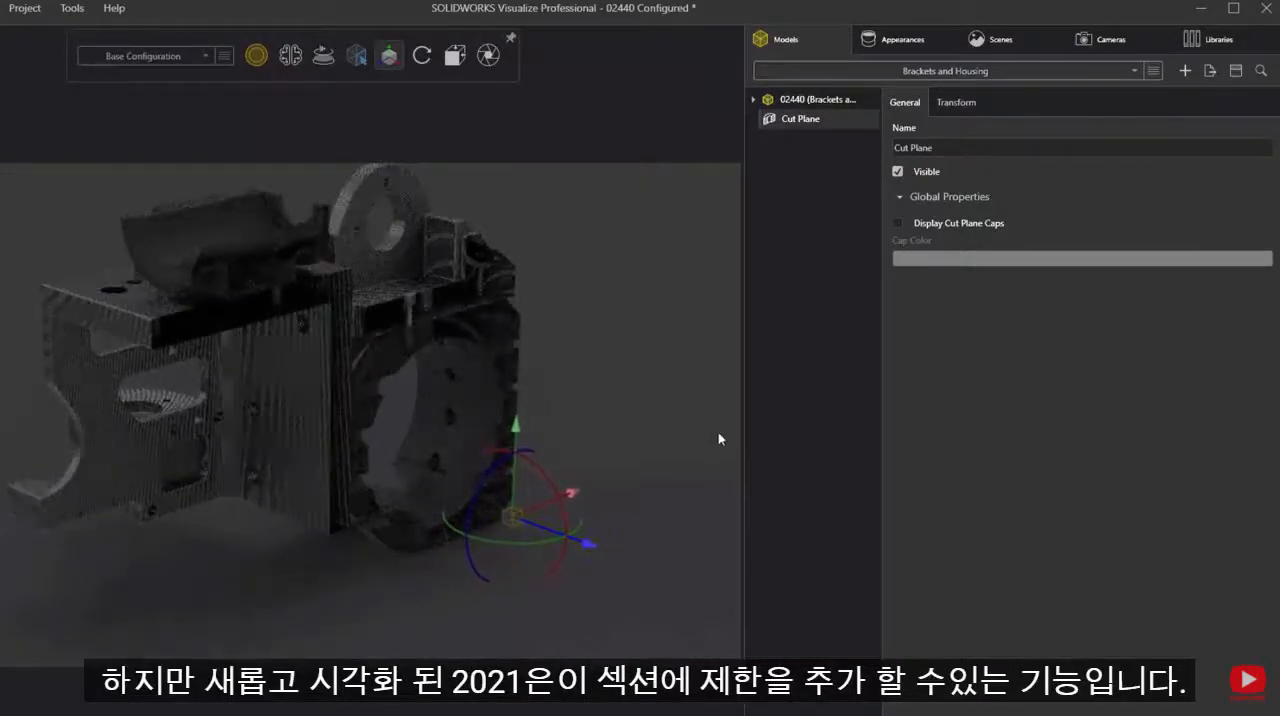
- Display caps on the cut plane and set the cap color to bright green with a hue of 117
click(897, 223)
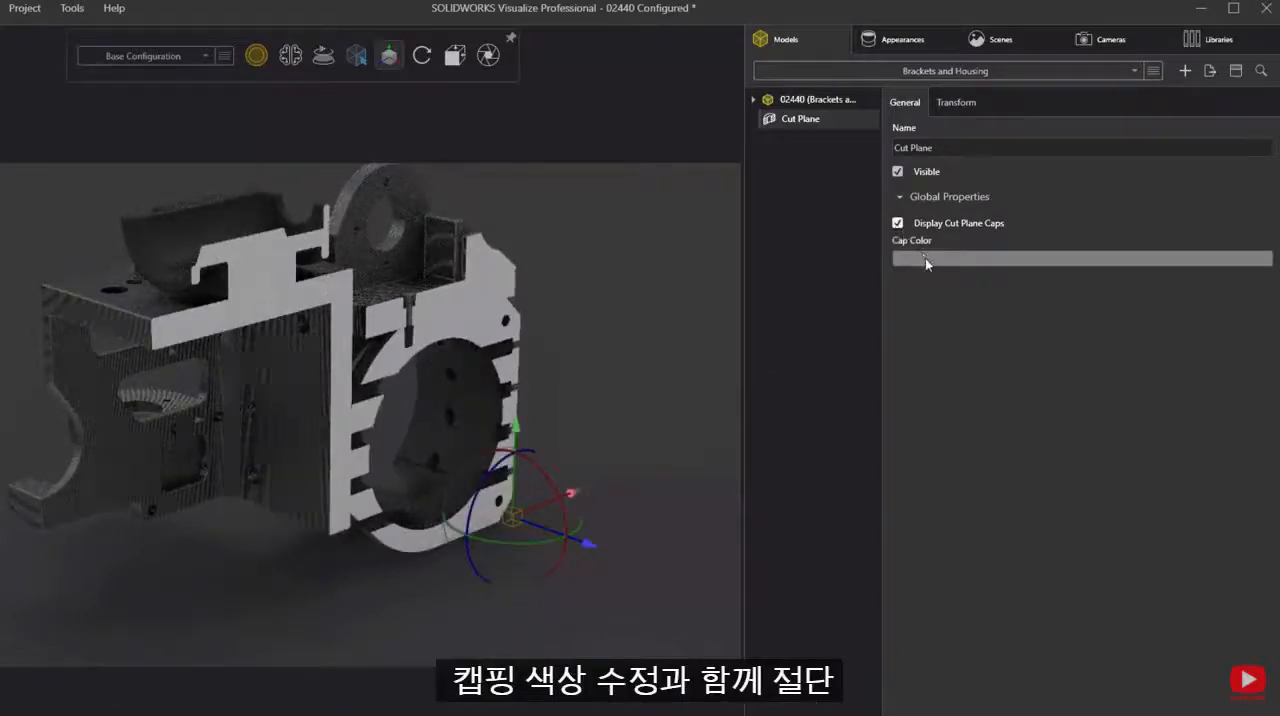
click(925, 258)
click(790, 385)
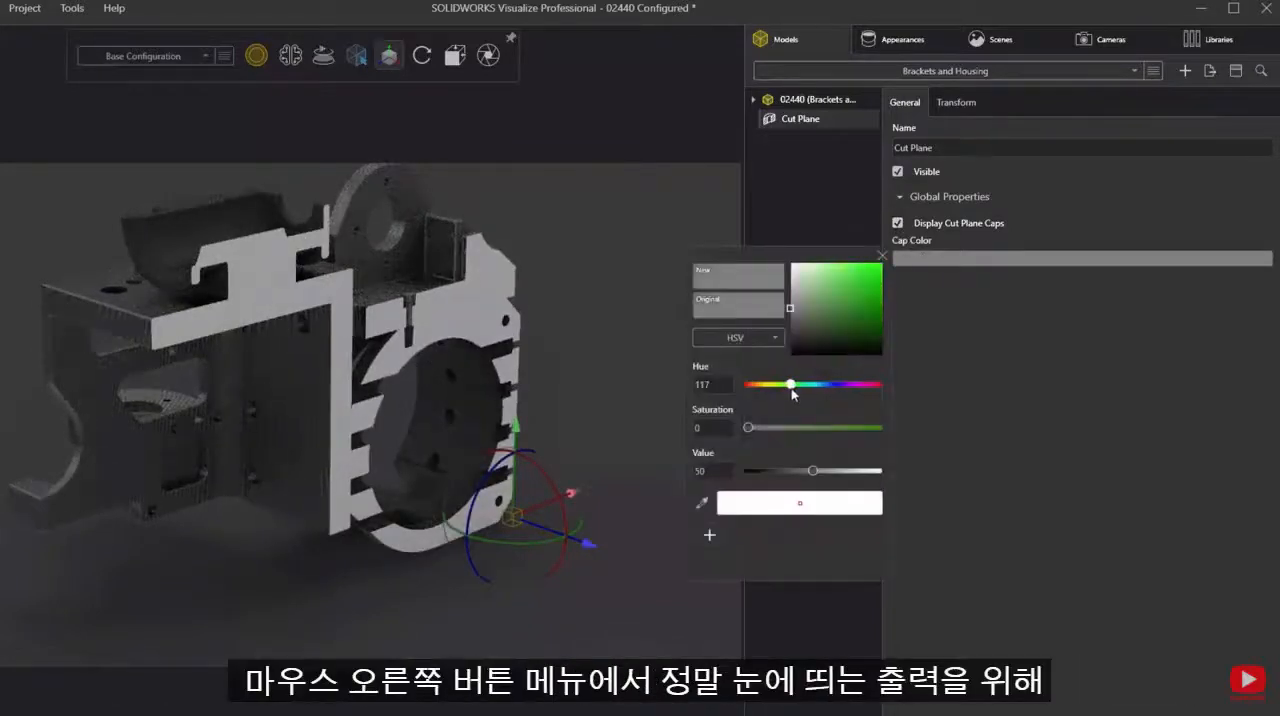
drag(857, 295, 876, 271)
click(883, 256)
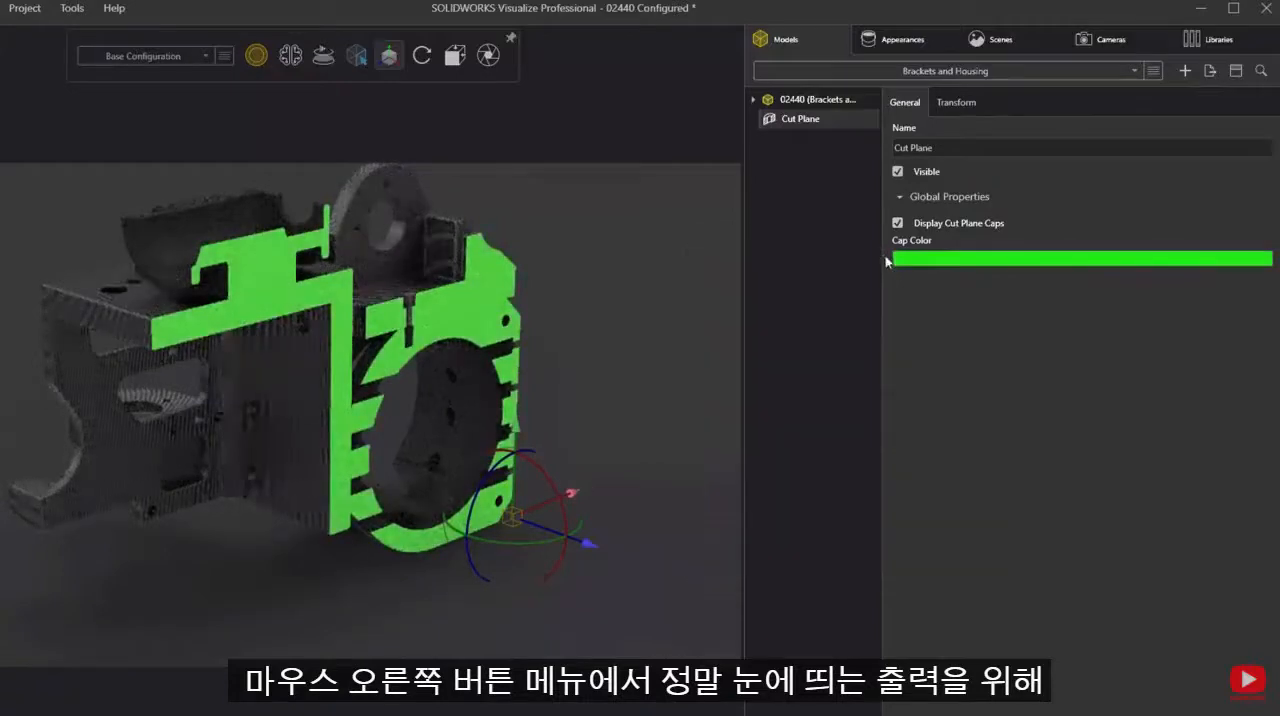
- Add a second cut plane, rotated 90 degrees about Y and flipped, and move it along X through the brackets
click(1184, 71)
click(1122, 122)
click(959, 103)
click(1083, 147)
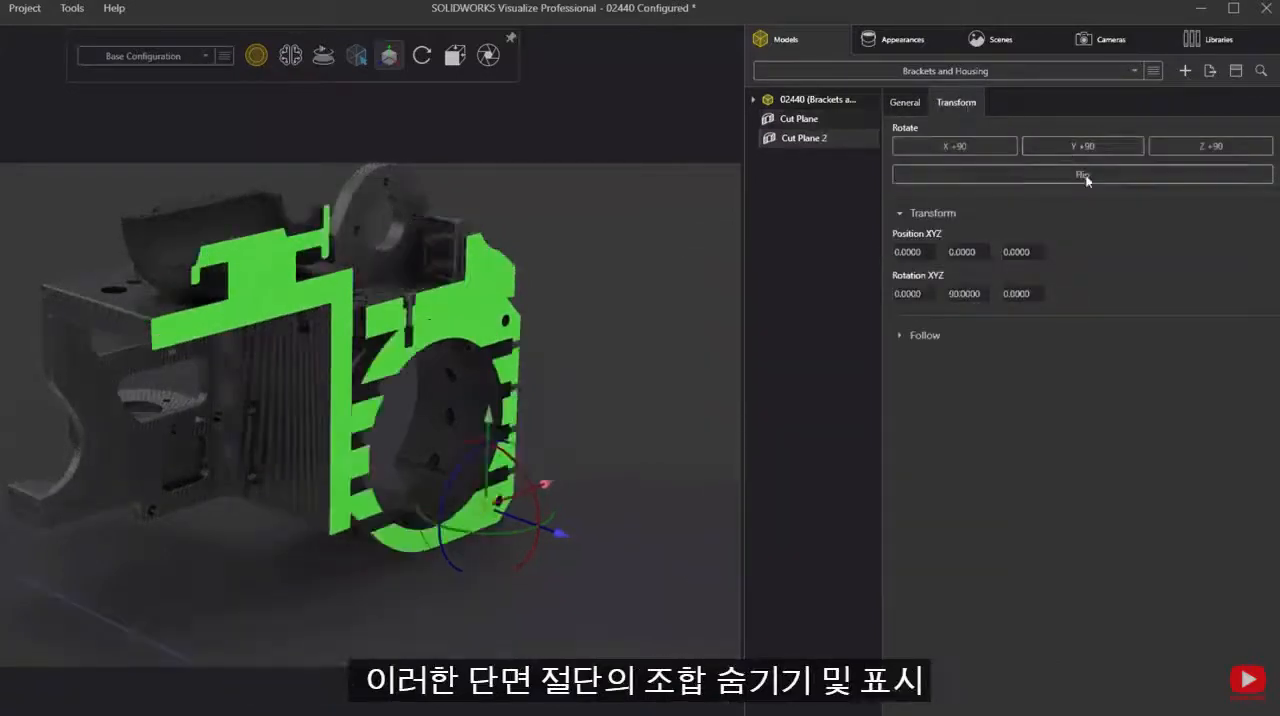
click(1083, 175)
drag(545, 485, 345, 540)
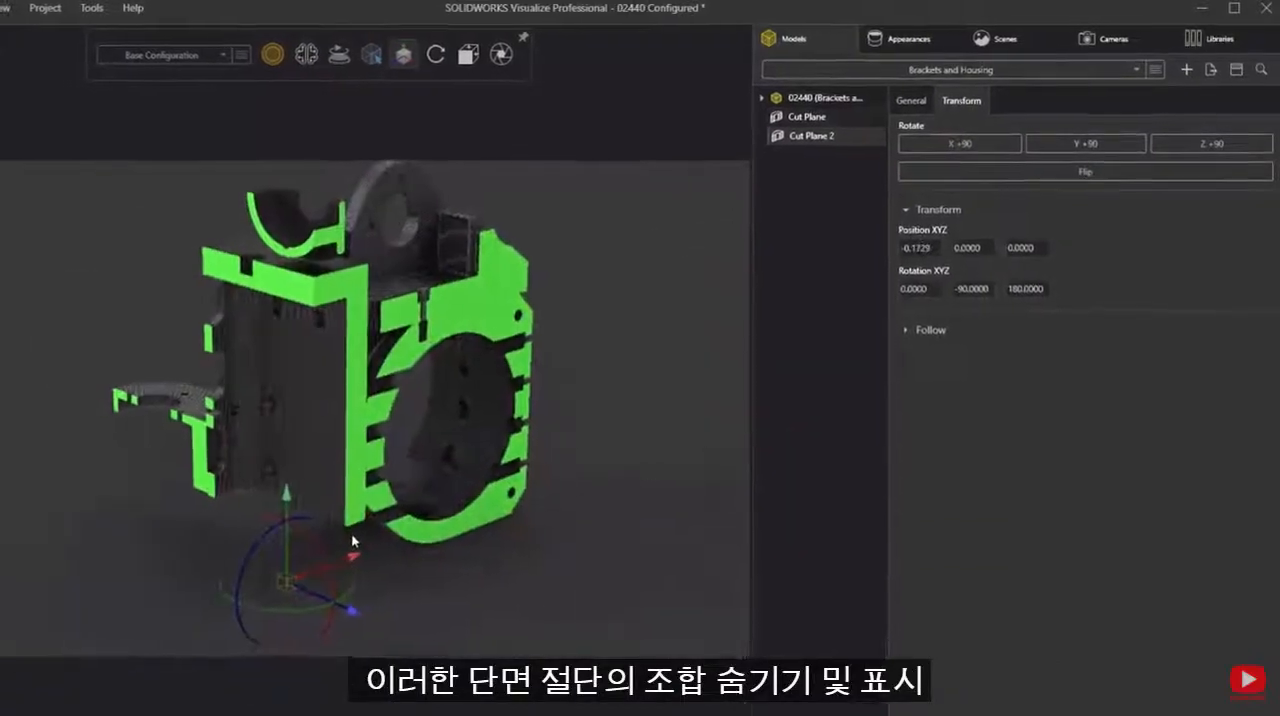
- Create a visibility configuration for the first cut plane
click(626, 406)
right_click(838, 117)
mouse_move(908, 326)
click(1062, 403)
- Create a visibility configuration for the second cut plane and choose from the available project configurations
click(804, 136)
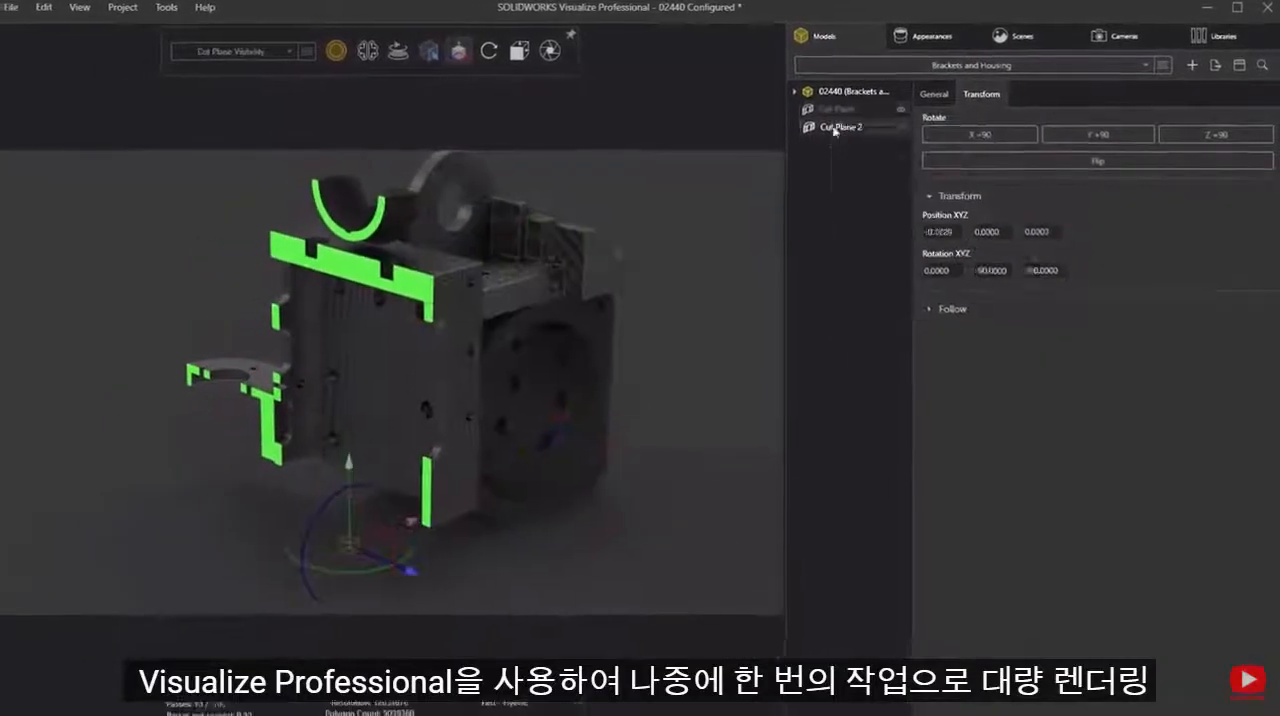
right_click(846, 128)
mouse_move(957, 326)
click(1068, 396)
click(288, 51)
click(273, 77)
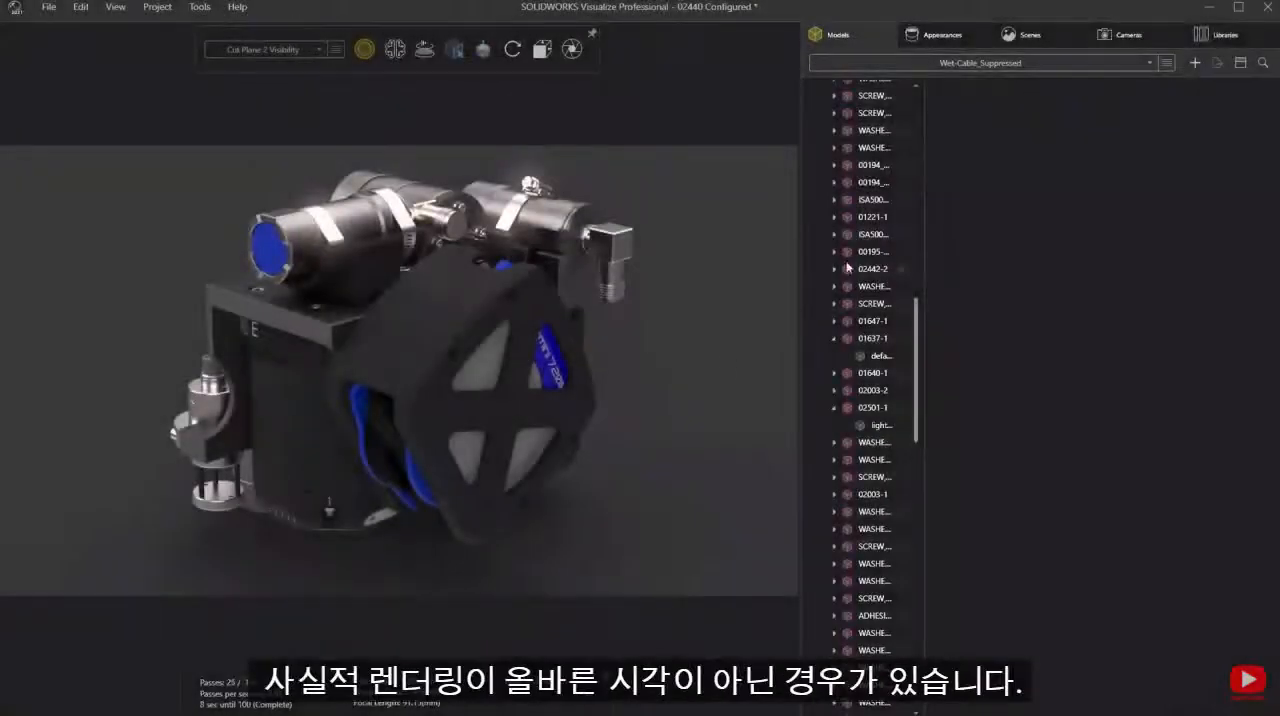
- Duplicate the default camera and make the copy the active camera
click(1112, 36)
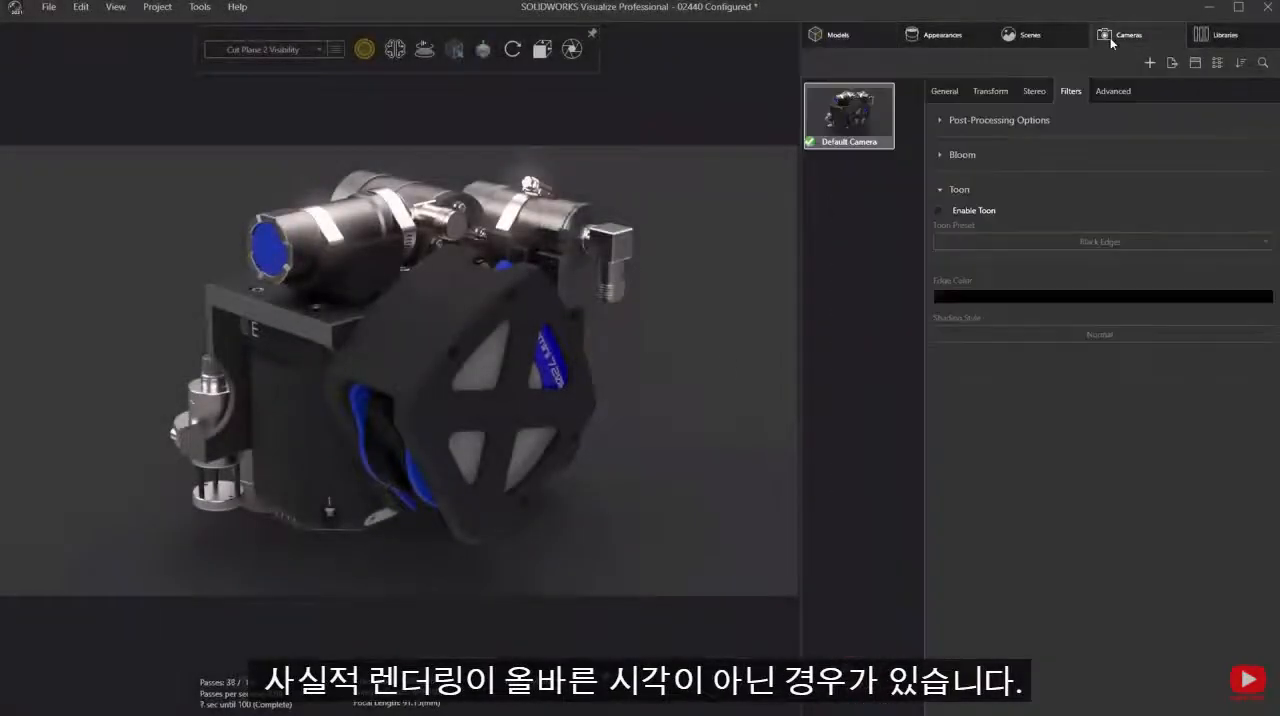
right_click(850, 112)
click(888, 166)
double_click(870, 188)
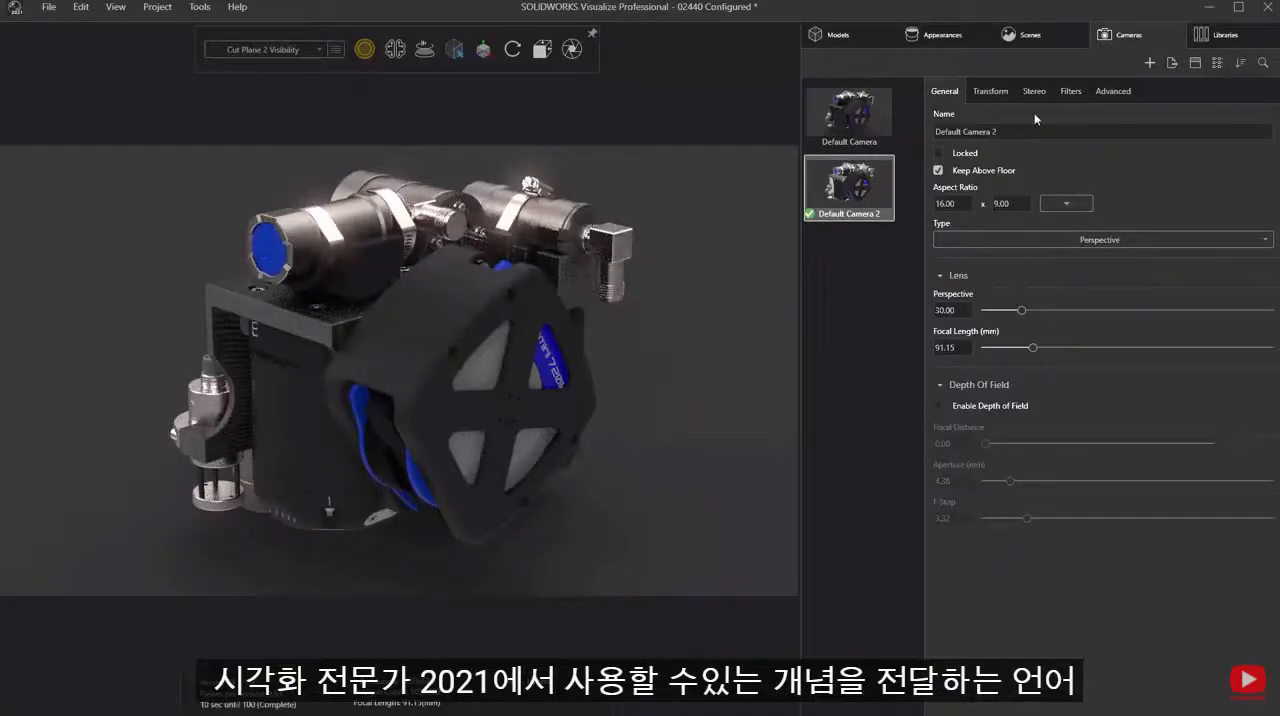
- Enable the Toon filter on the duplicated camera and set its shading style to Toon Shaded
click(1068, 92)
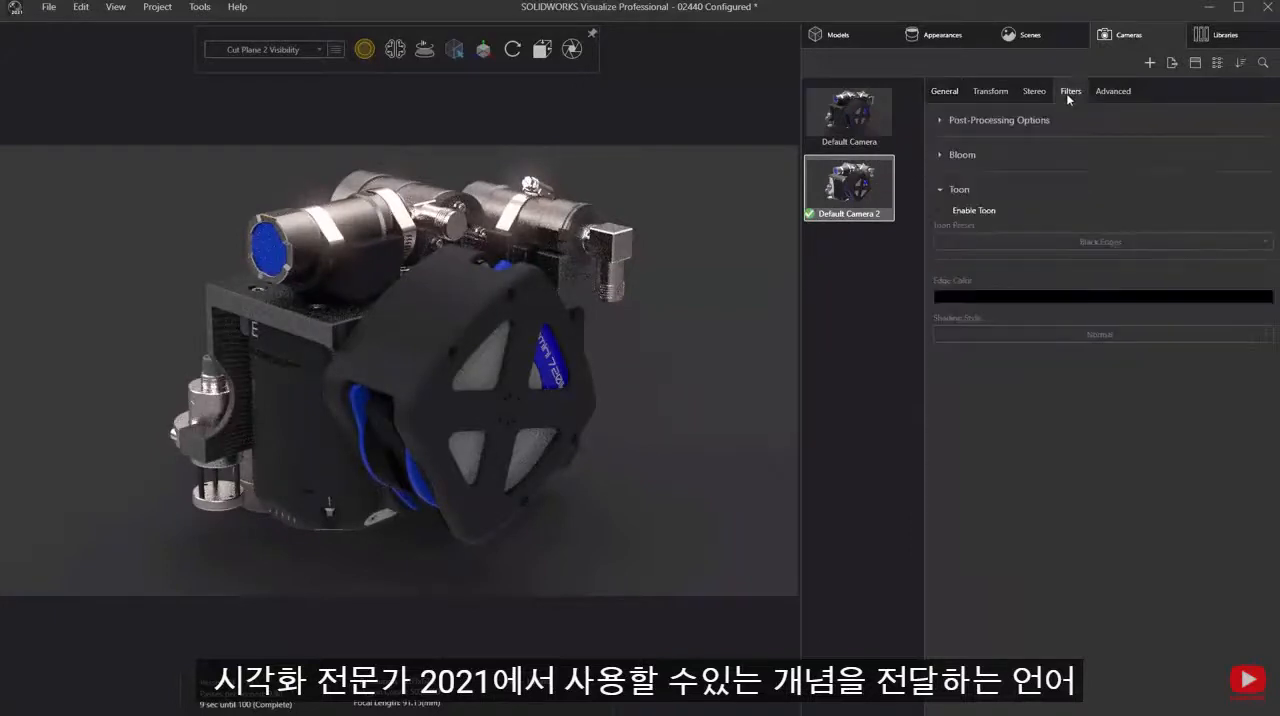
click(938, 210)
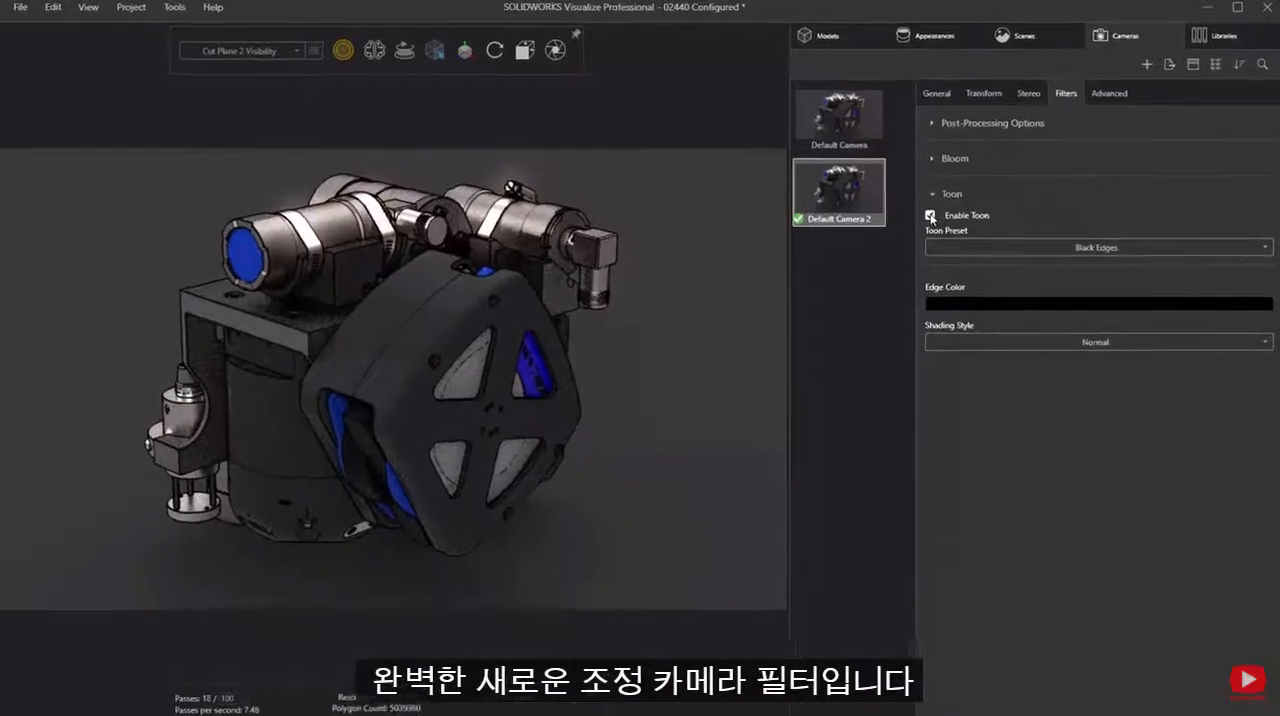
click(997, 344)
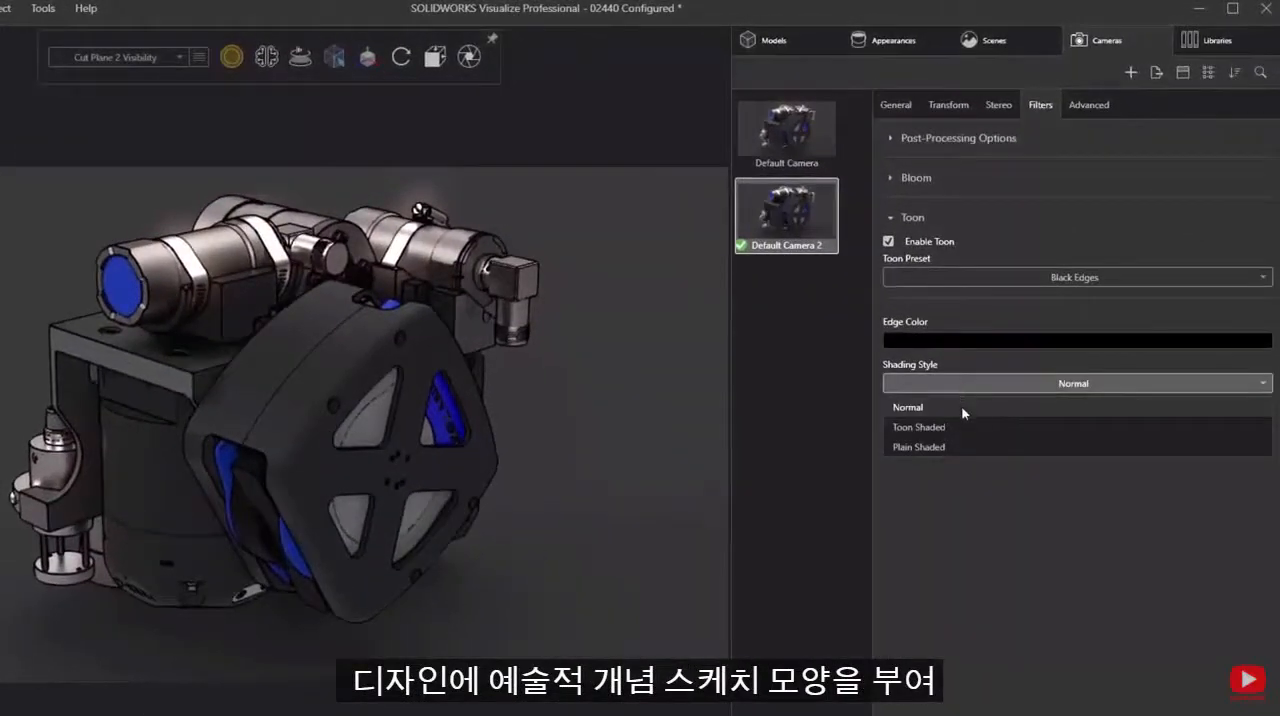
click(958, 429)
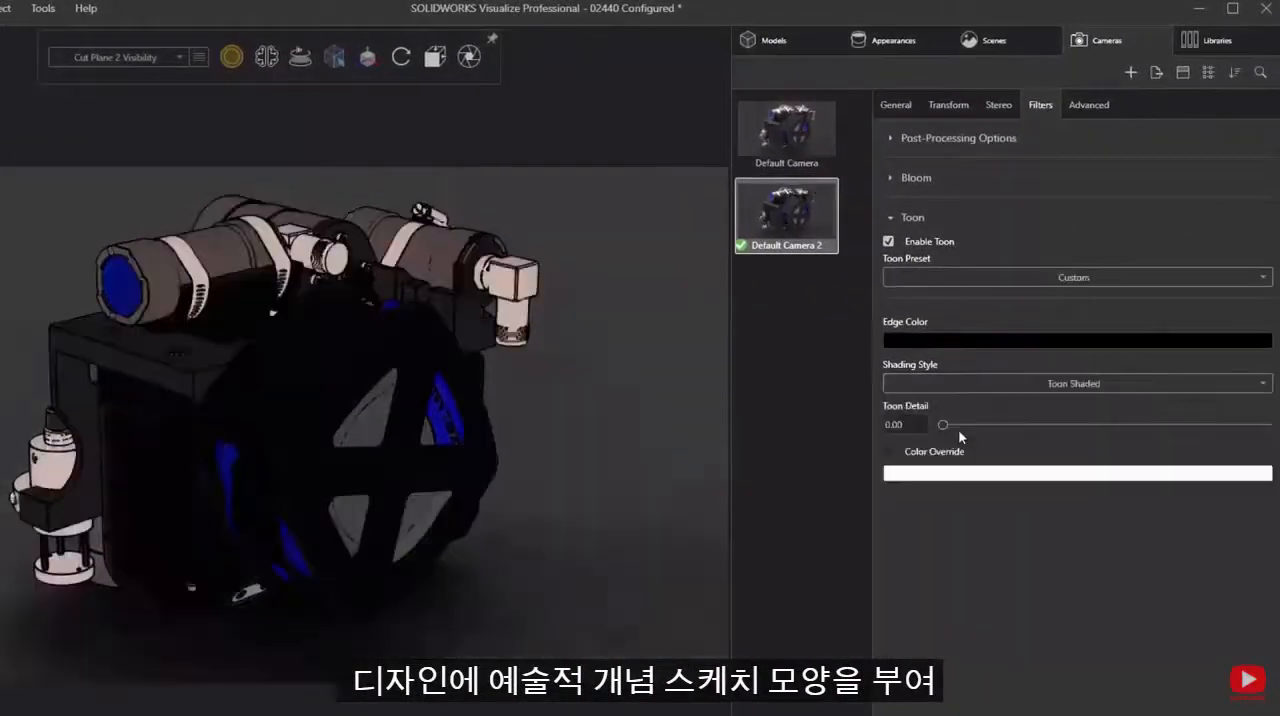
- Try the White on Black and Black on White toon presets on the duplicated camera
click(1068, 280)
click(1004, 324)
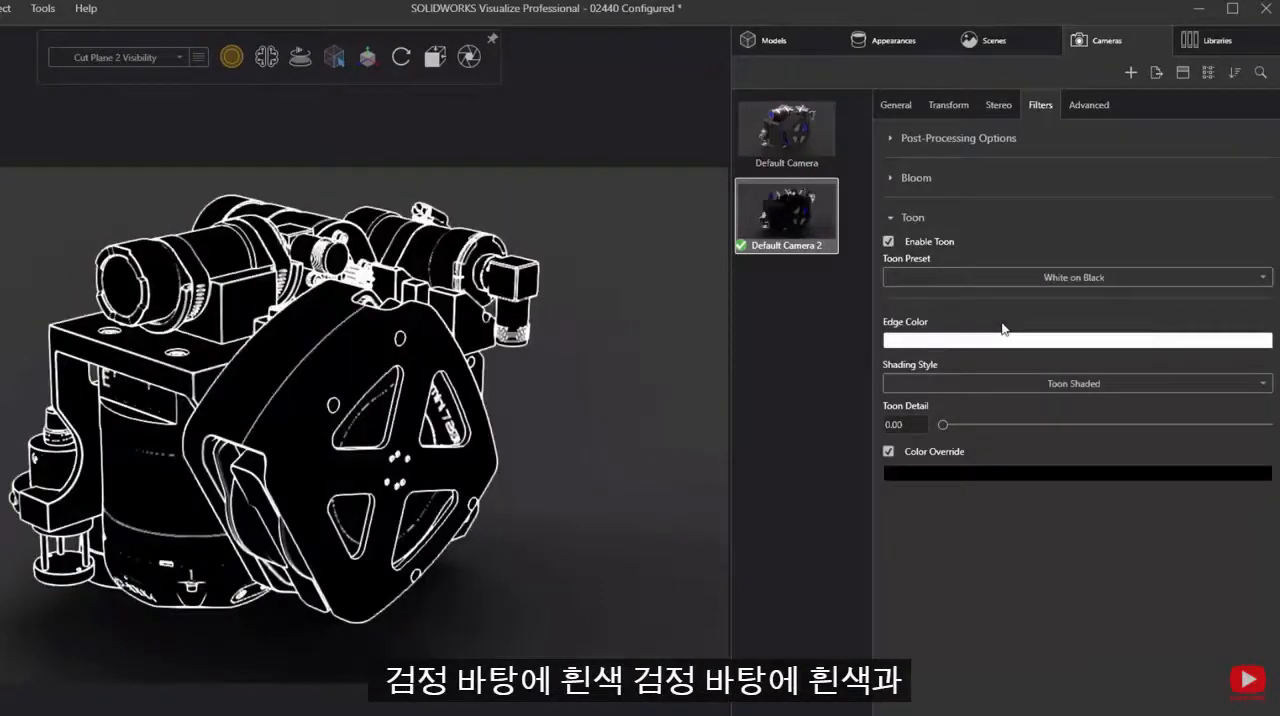
click(1020, 280)
click(986, 338)
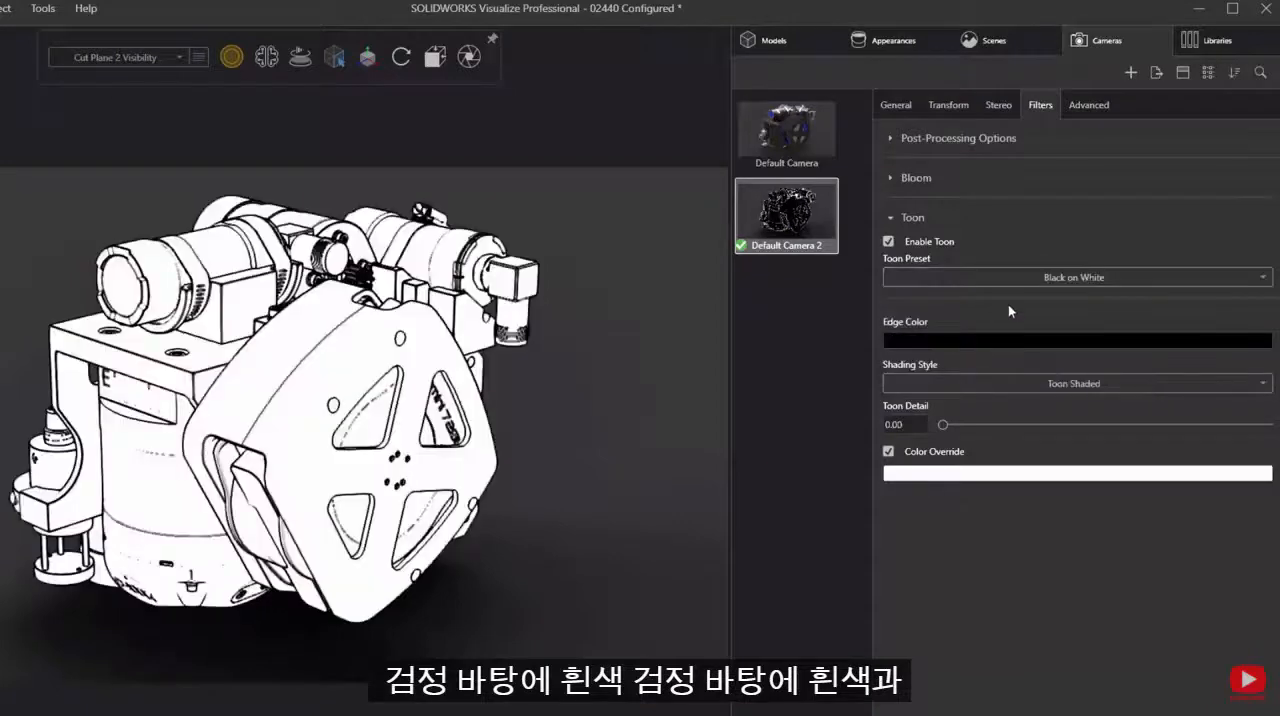
- Apply the Ambient Occlusion toon preset to the duplicated camera and change its edge color to blue
click(1004, 278)
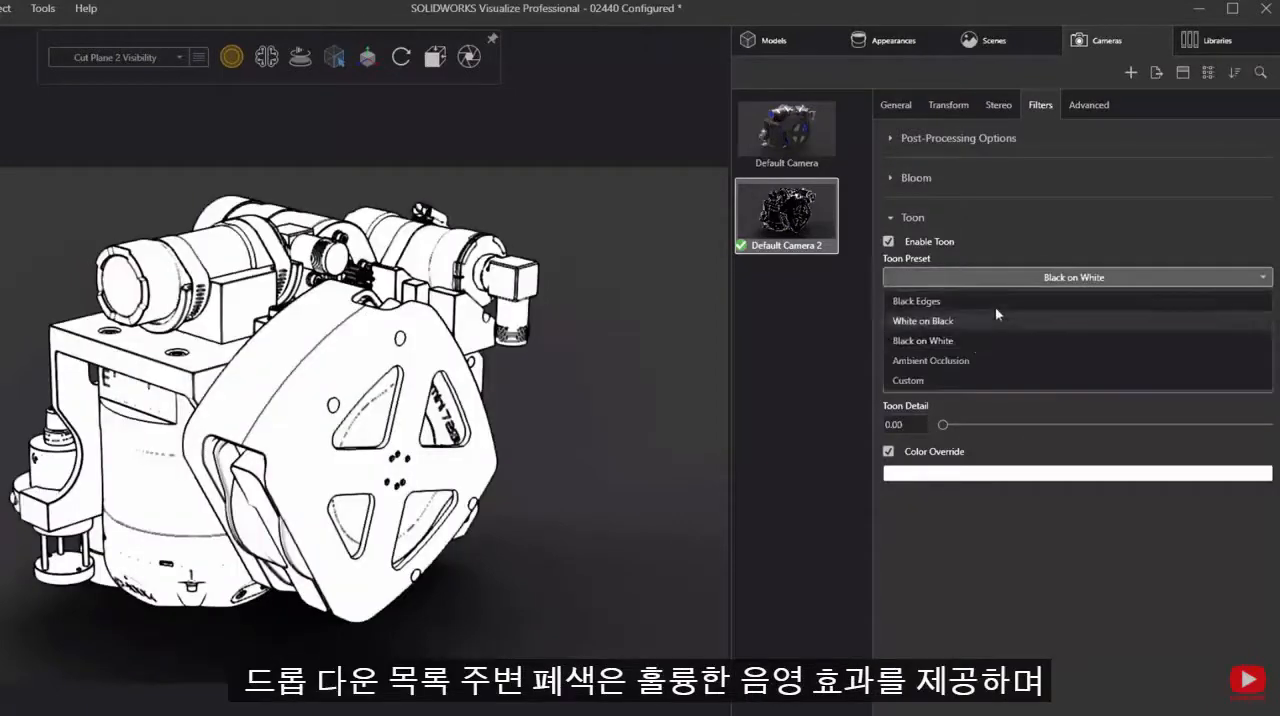
click(953, 362)
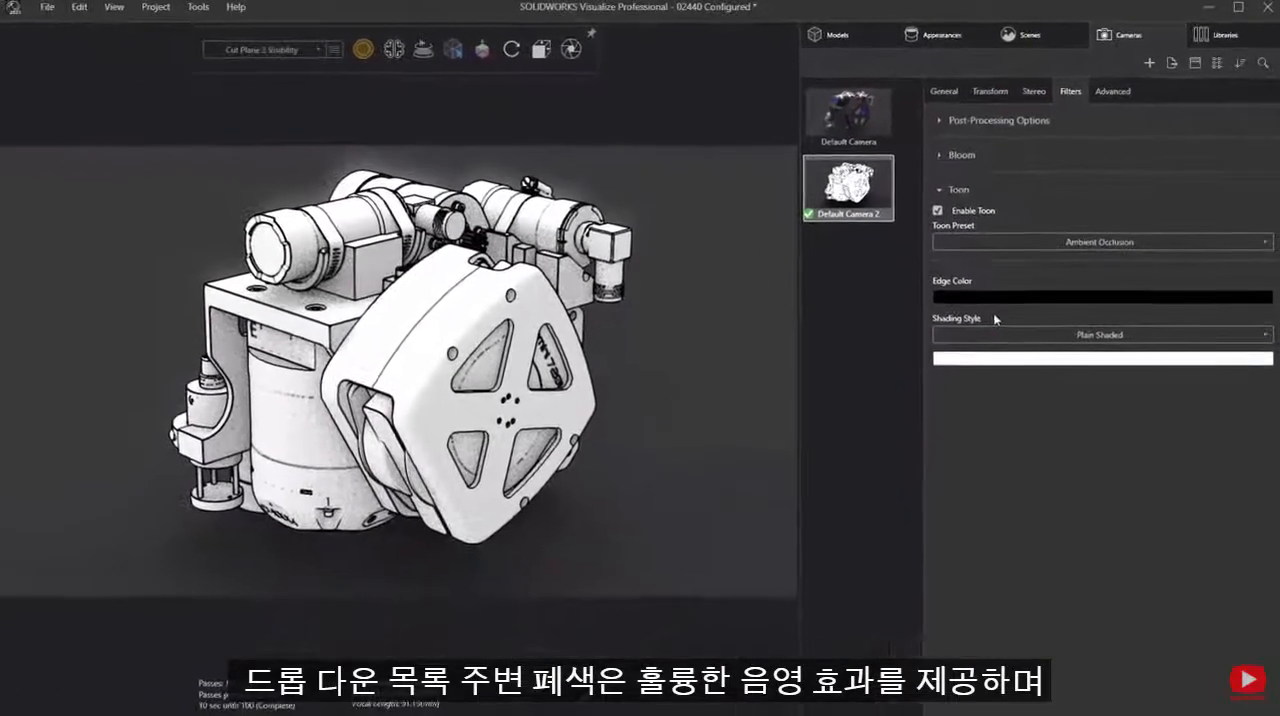
click(1003, 299)
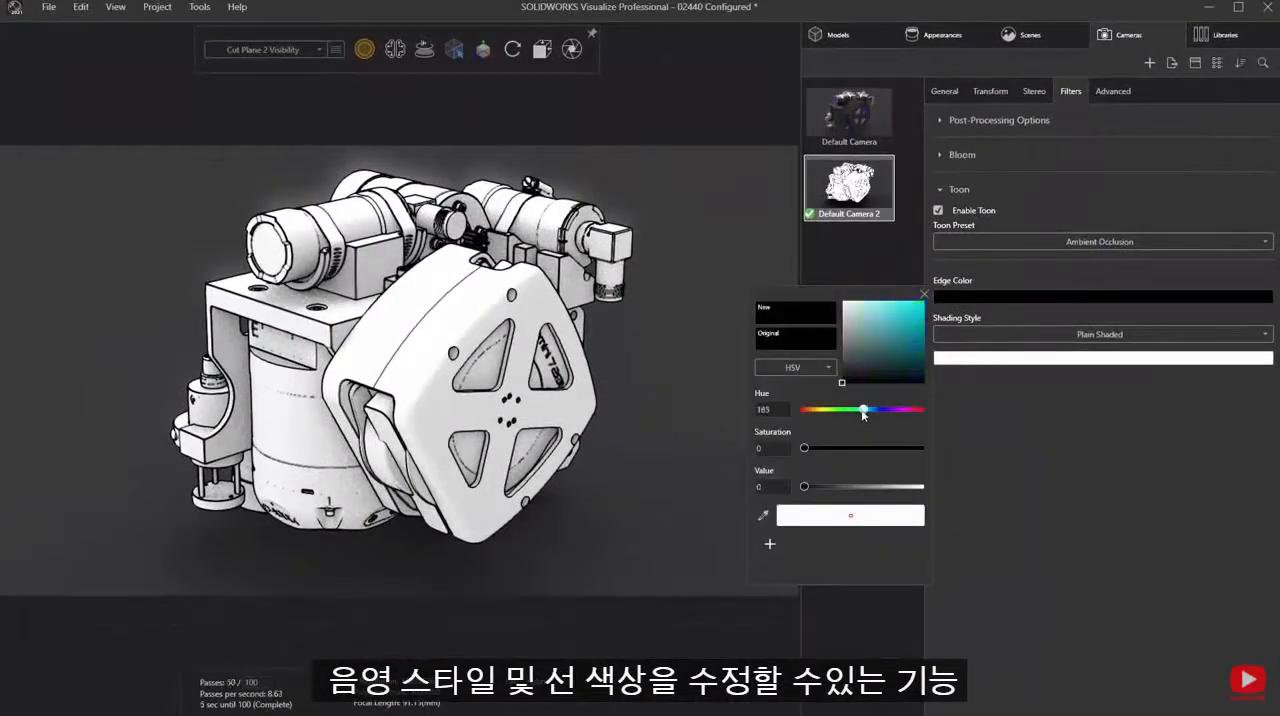
click(920, 328)
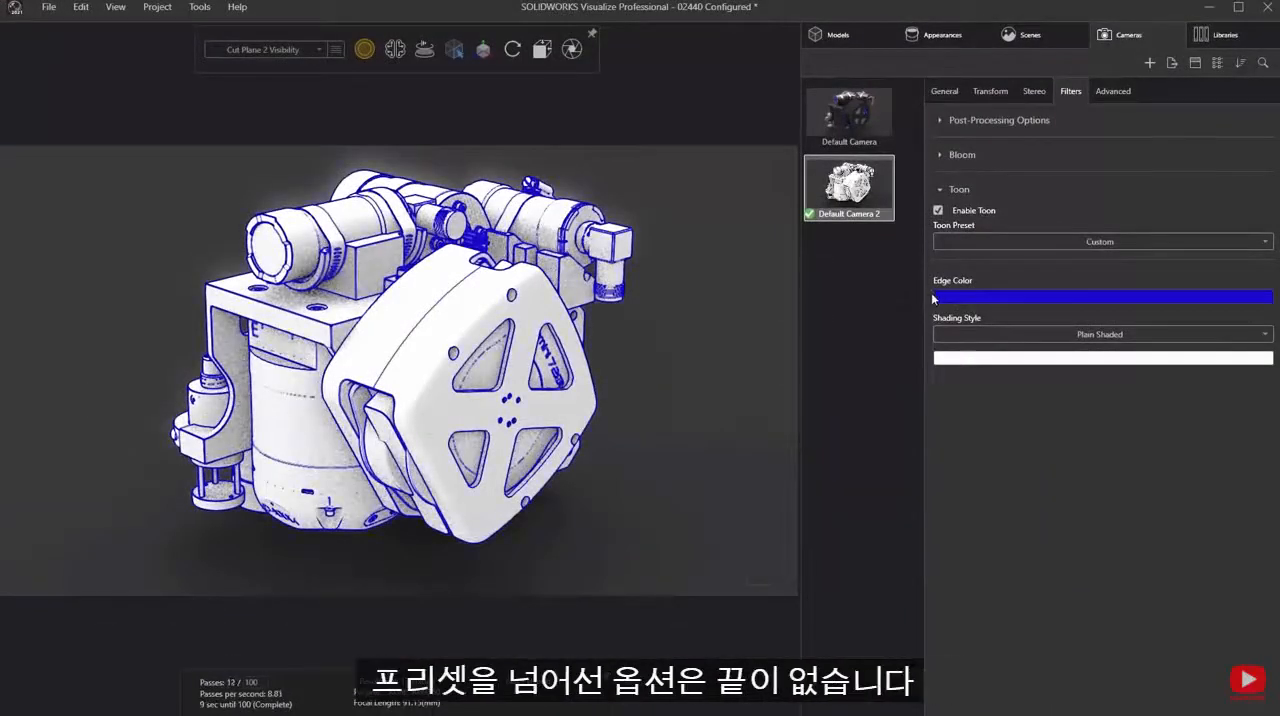
- Orbit the duplicated toon camera around to the assembly's other side, and make the original default camera active again
drag(297, 379, 602, 323)
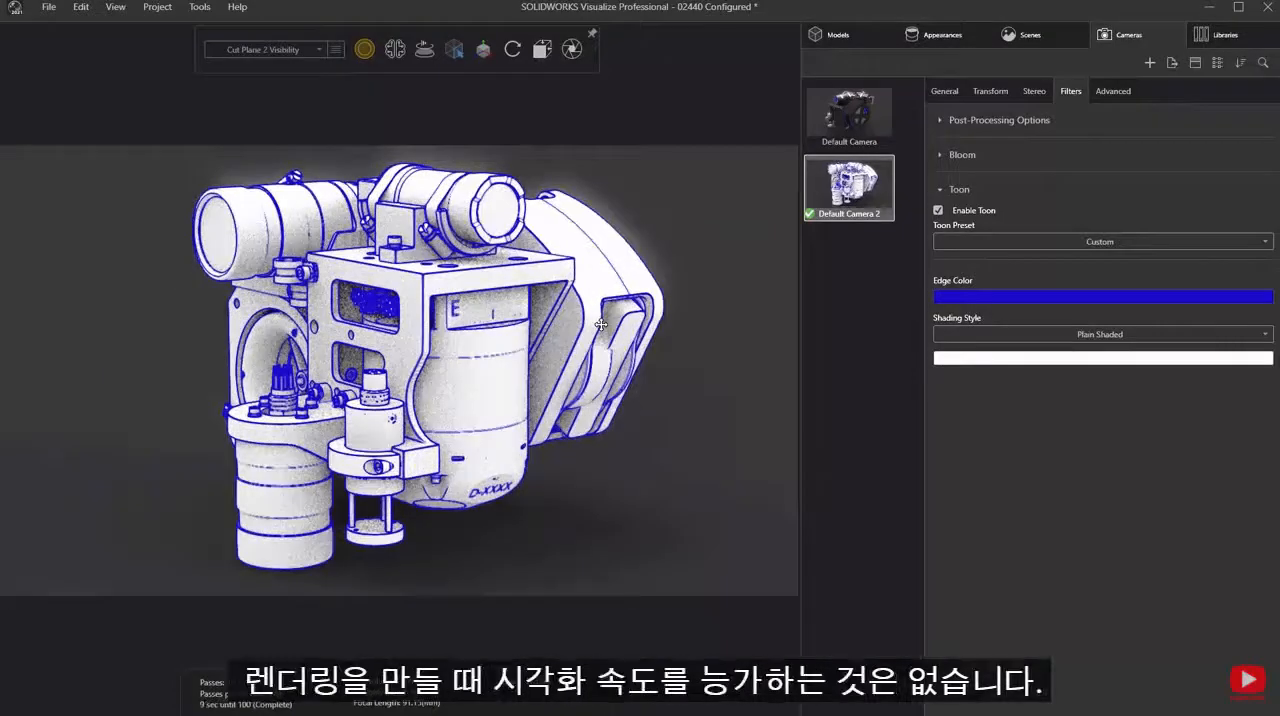
click(831, 135)
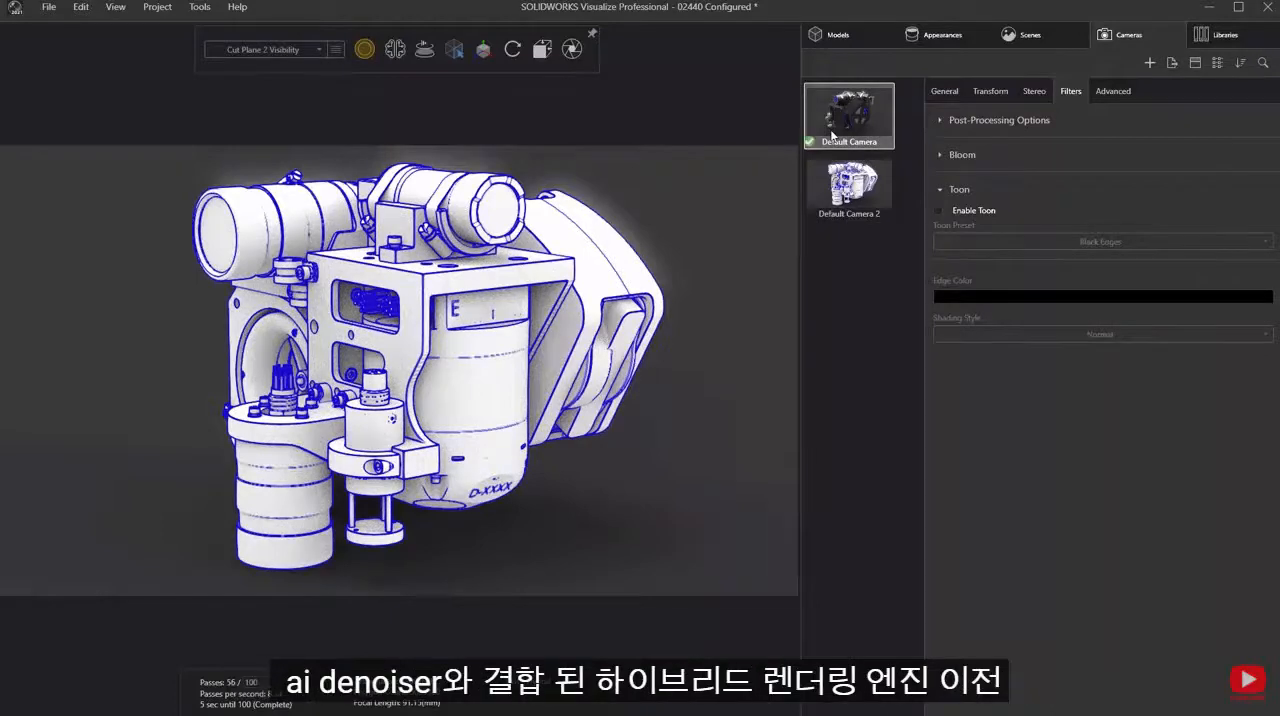
- Include all render layers, from Beauty to Albedo, in the default camera's image output and start the render
click(572, 48)
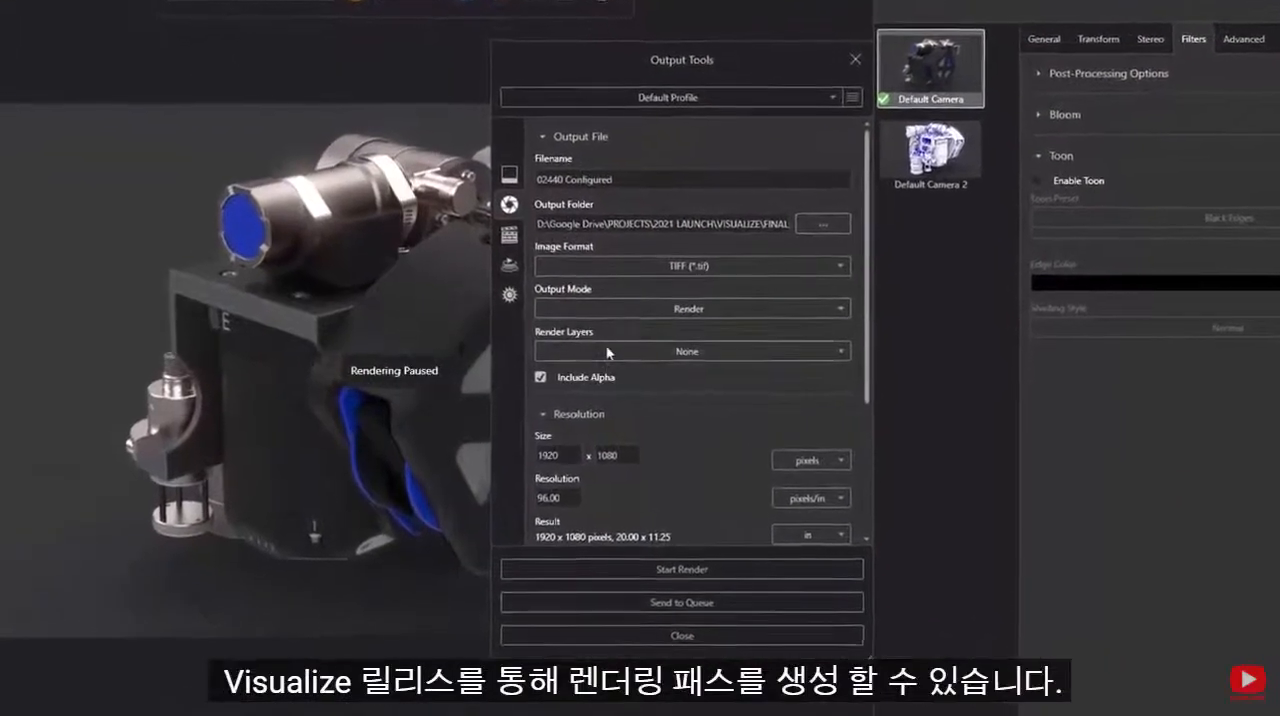
click(593, 350)
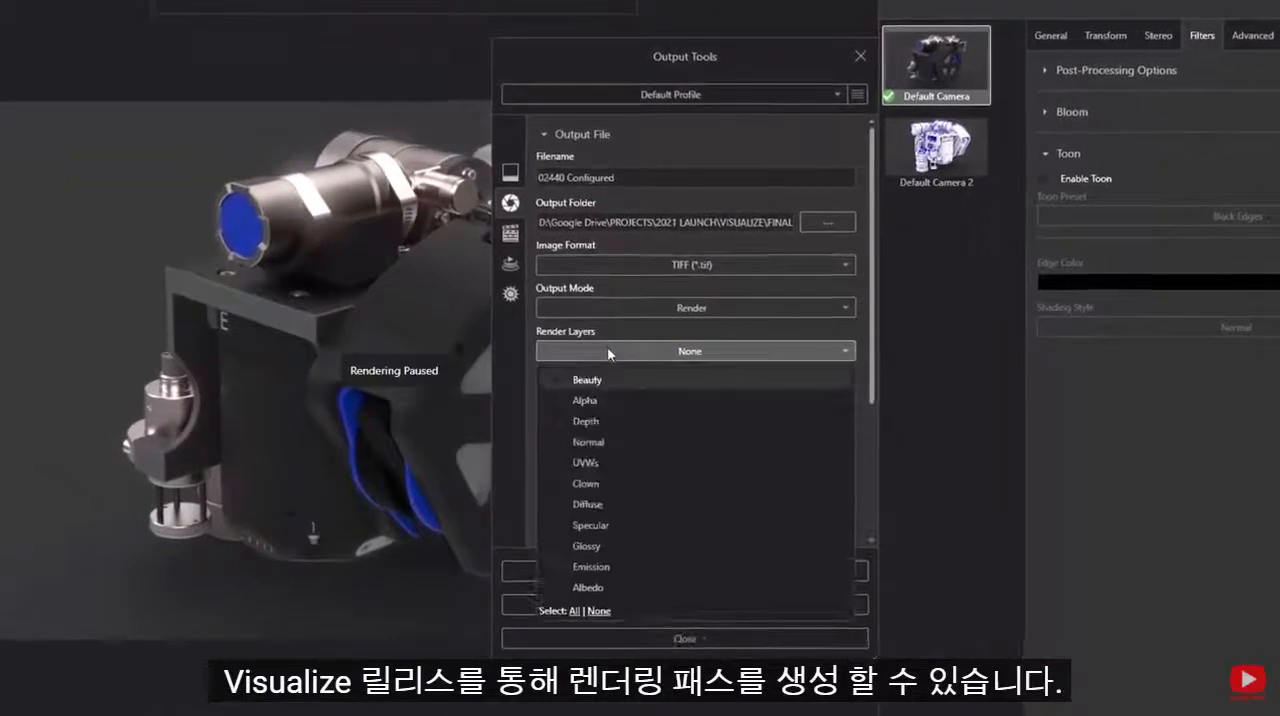
click(574, 611)
click(716, 352)
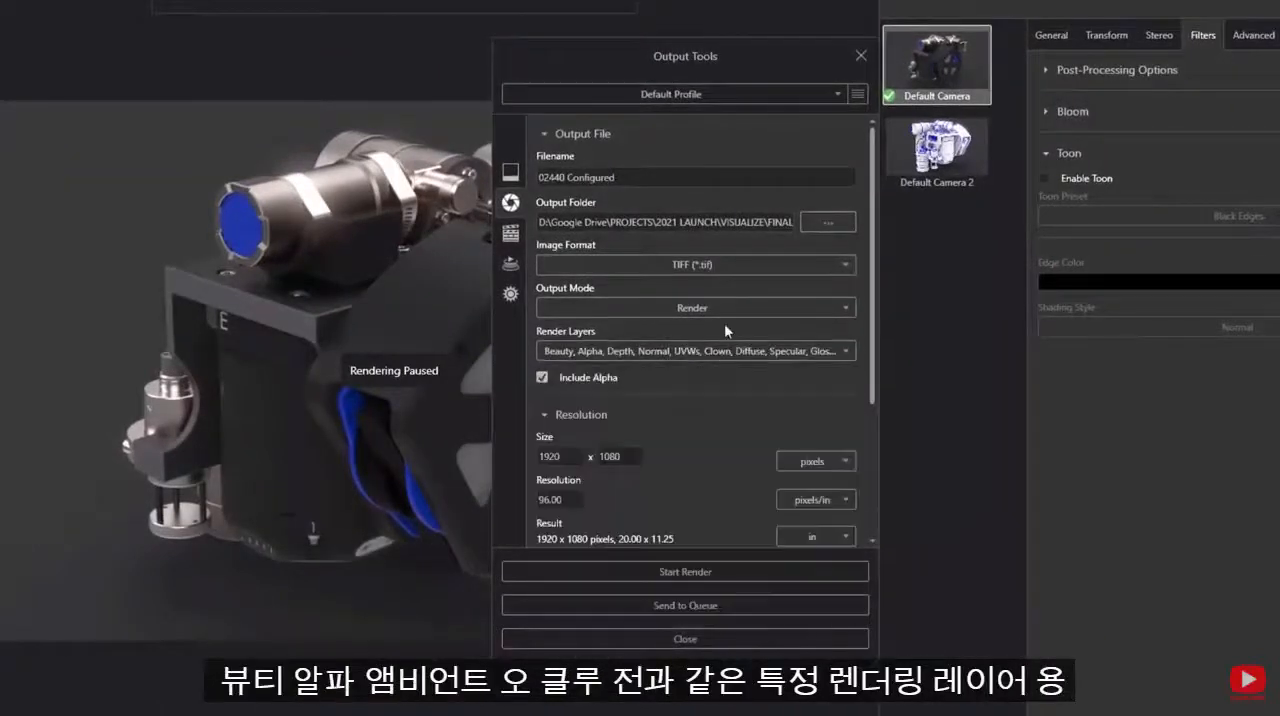
drag(872, 284, 843, 436)
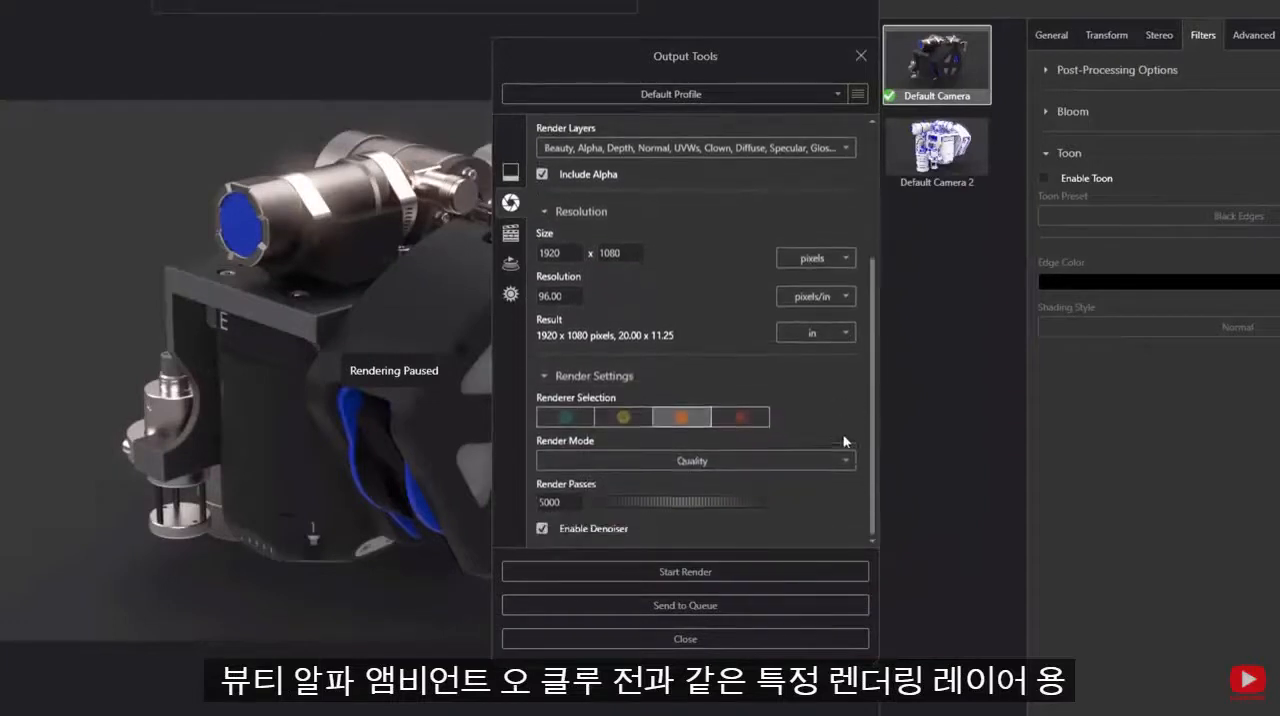
click(685, 572)
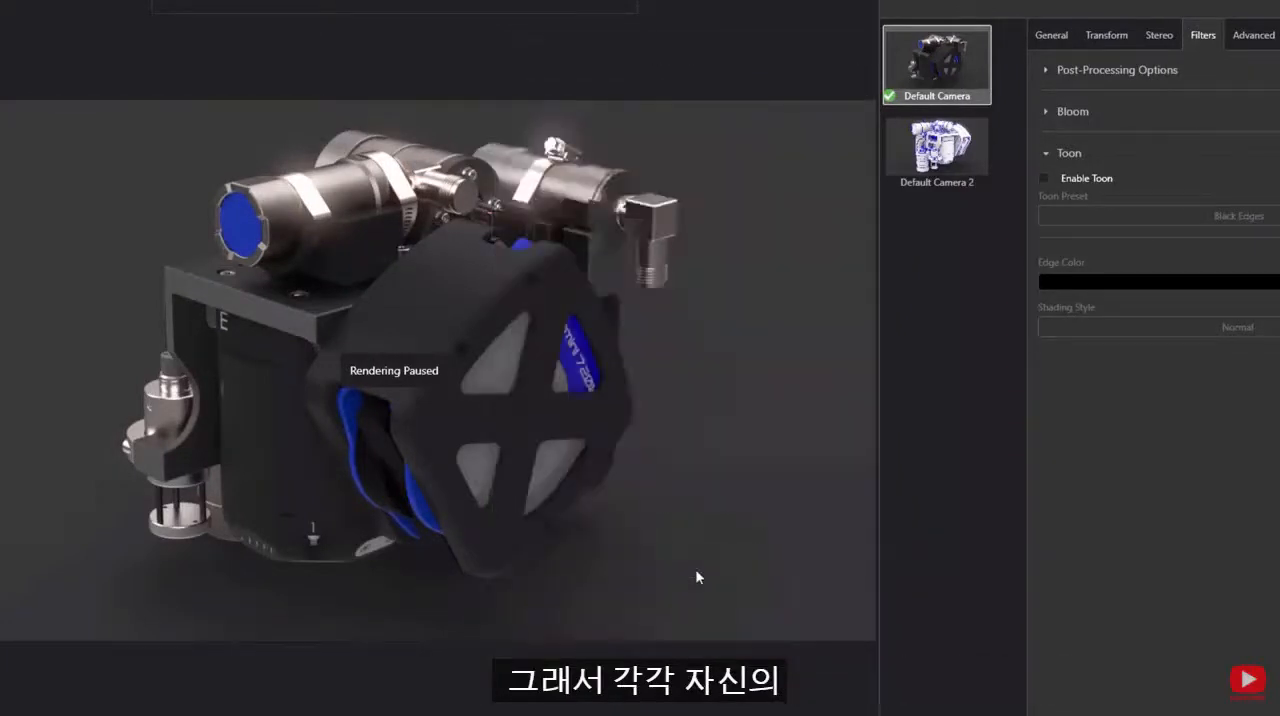